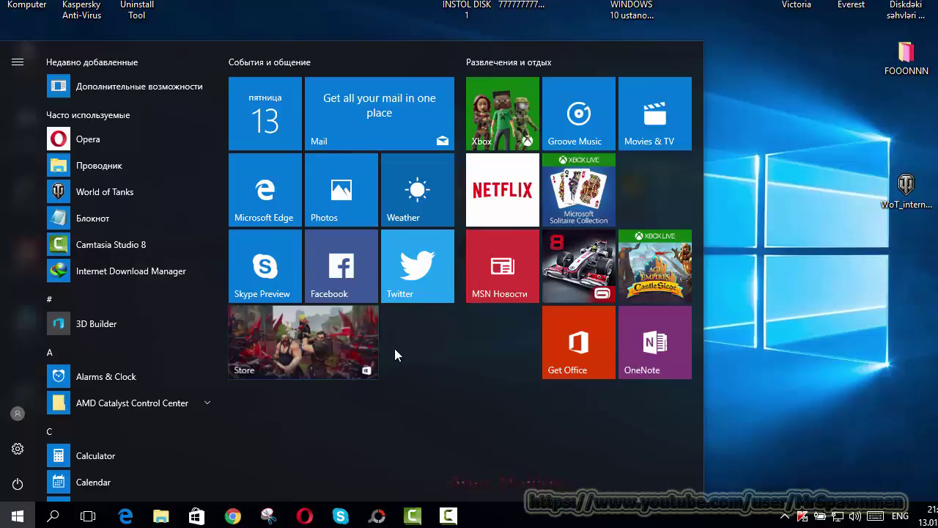
- Look through the full alphabetical list of installed apps in the Start menu
scroll(132, 370, "down", 10)
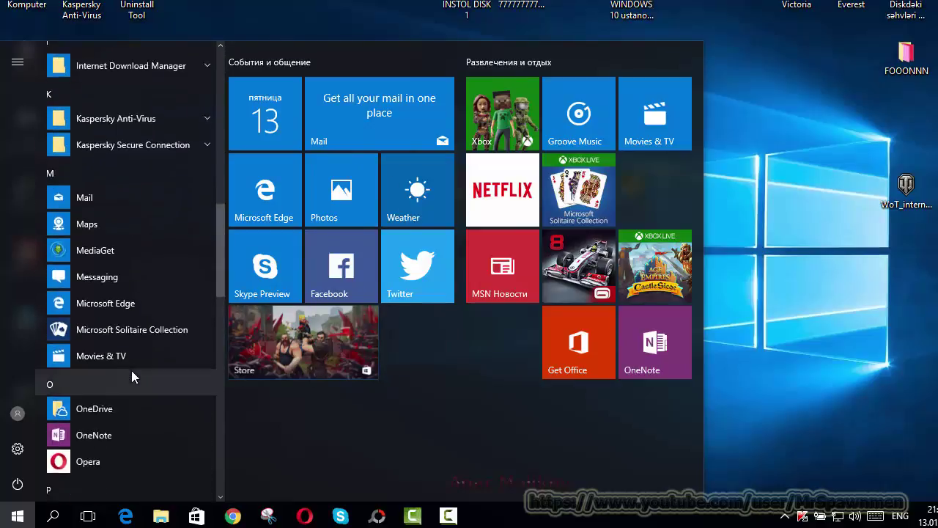
scroll(131, 370, "down", 10)
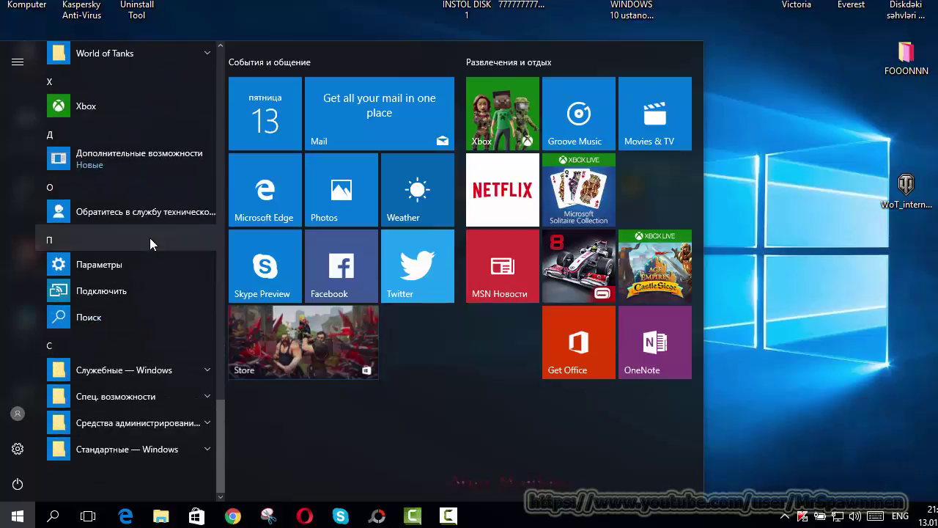
scroll(149, 238, "up", 5)
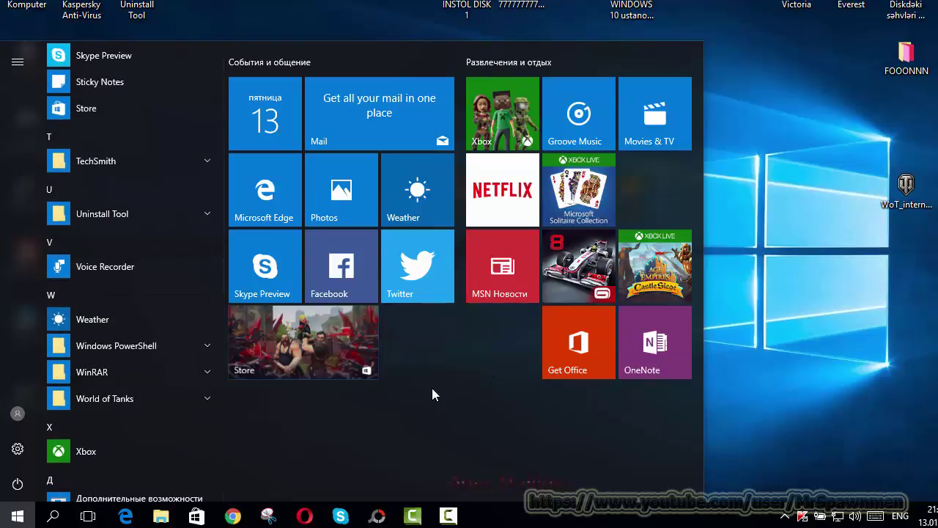
scroll(182, 274, "up", 15)
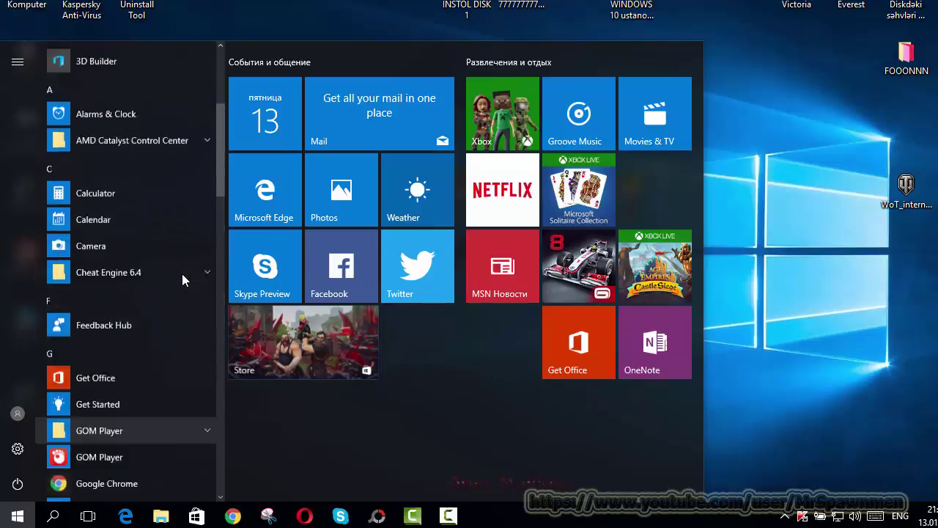
scroll(182, 273, "up", 3)
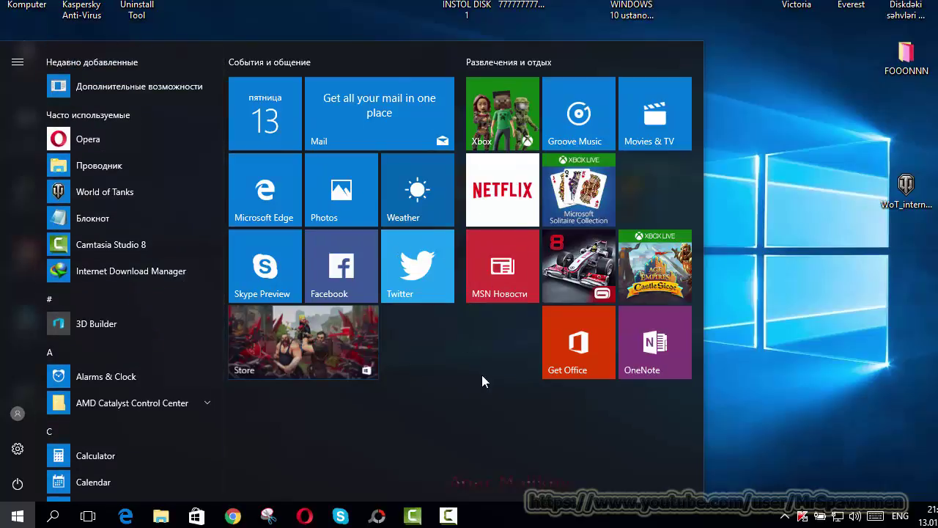
- Pin World of Tanks to the Start screen, view its tile's additional options, and unpin it again
right_click(134, 193)
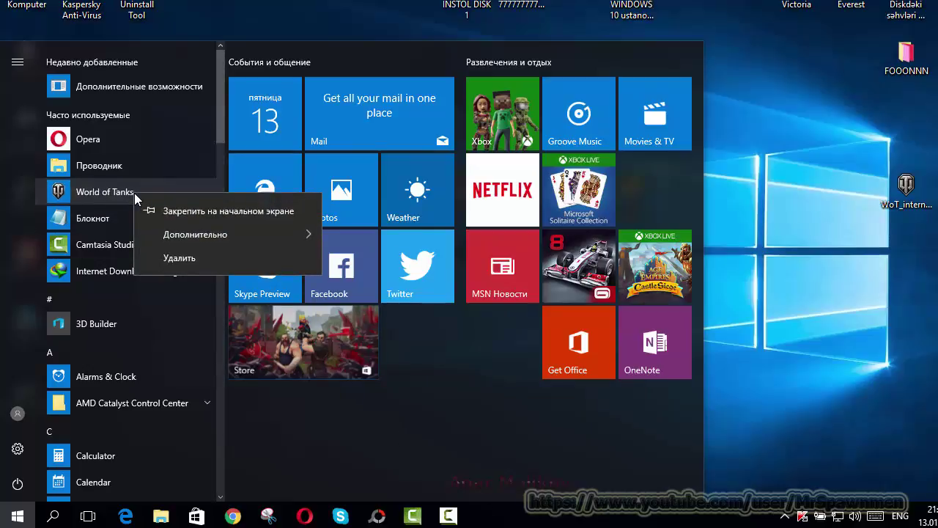
left_click(192, 213)
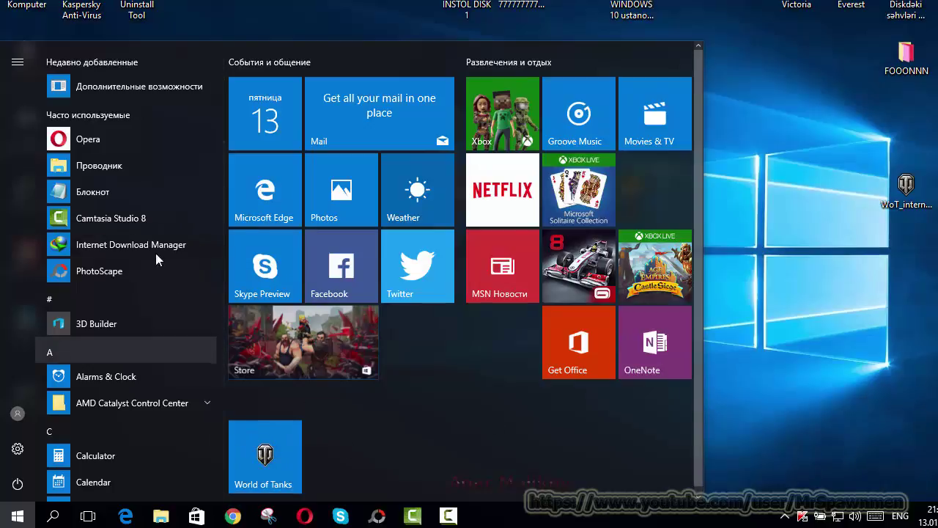
right_click(262, 448)
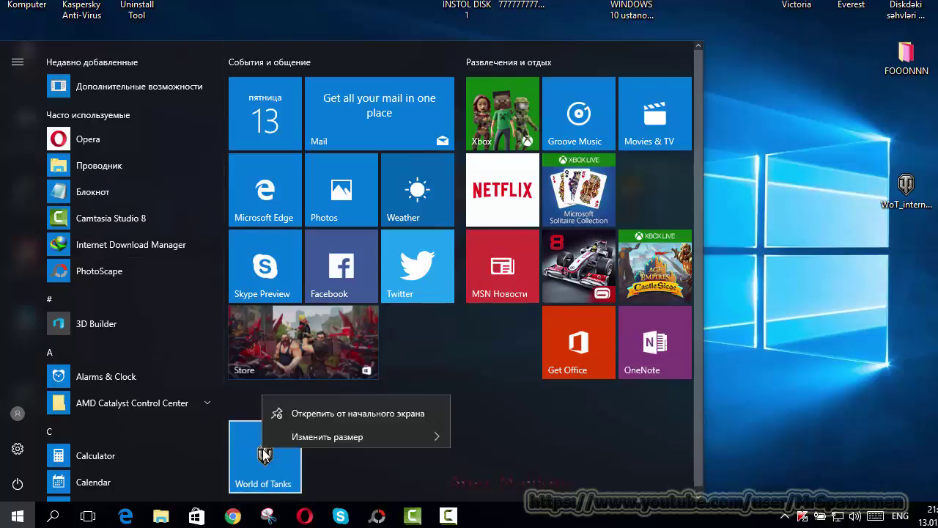
mouse_move(335, 409)
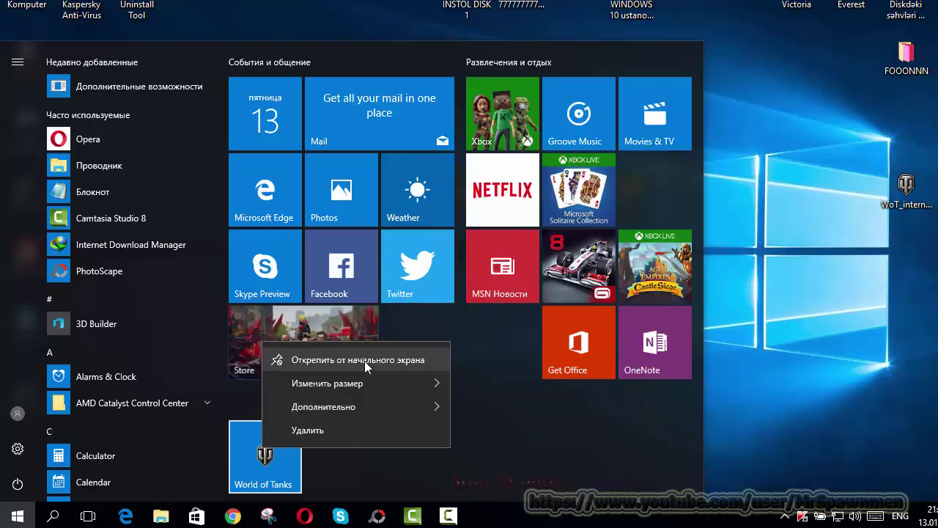
mouse_move(414, 414)
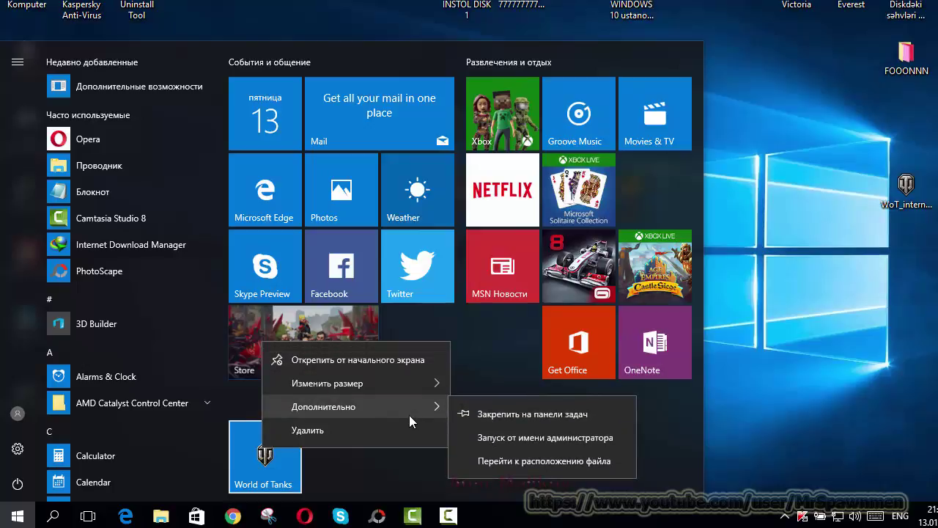
left_click(370, 360)
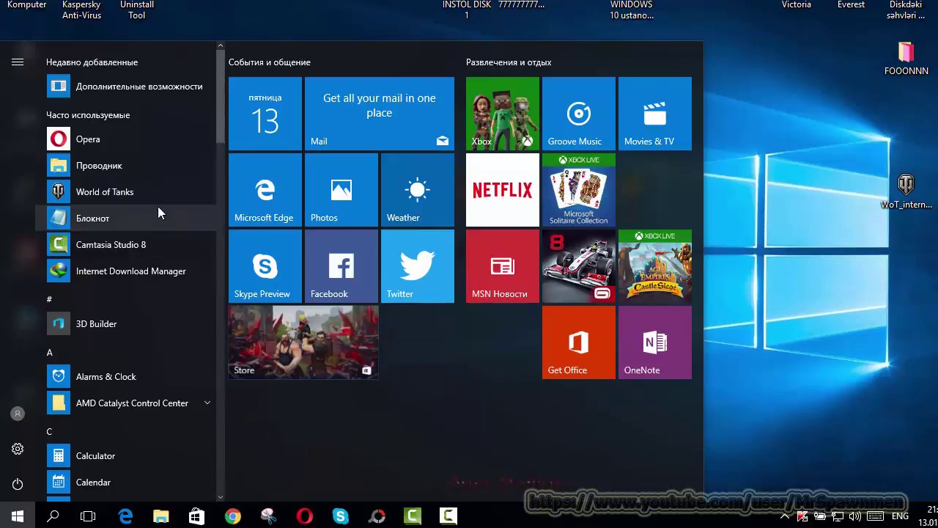
- Pin Блокнот (Notepad) from the frequently used apps to the taskbar and unpin it again
right_click(114, 191)
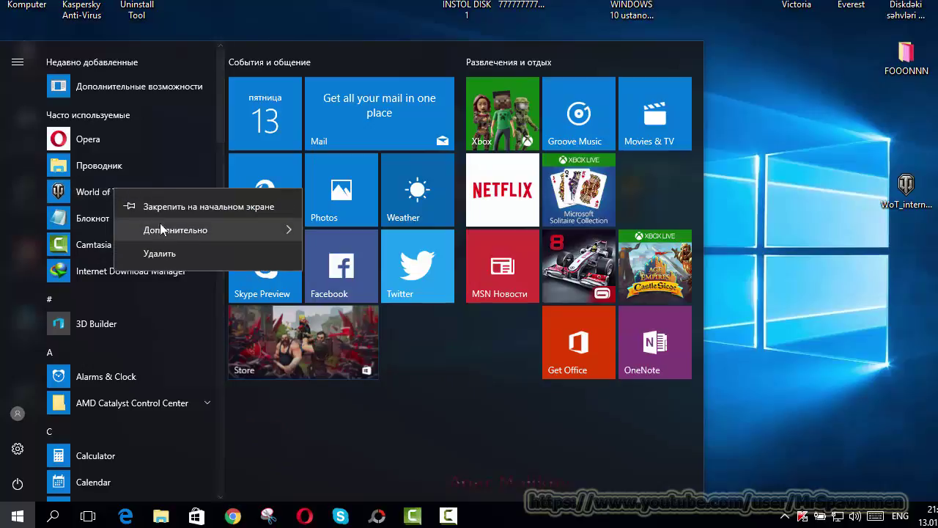
mouse_move(205, 229)
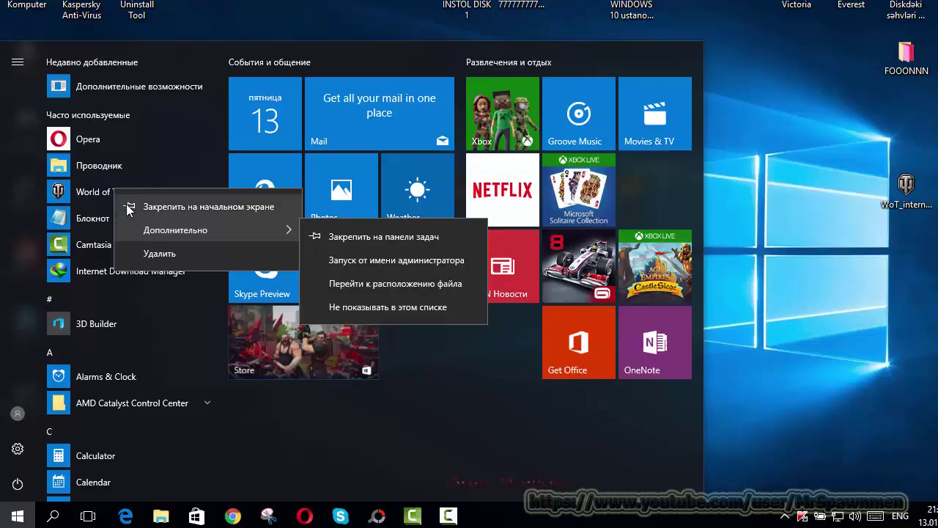
right_click(73, 214)
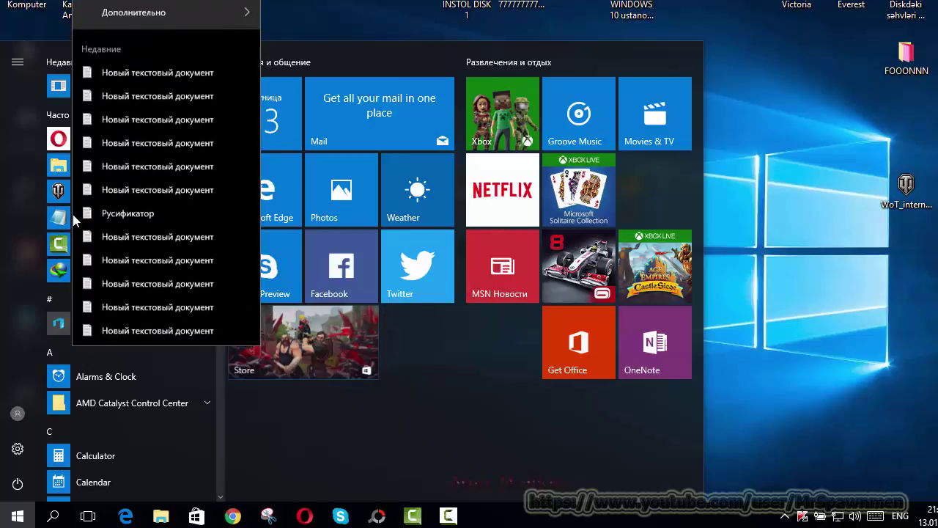
left_click(8, 214)
right_click(87, 214)
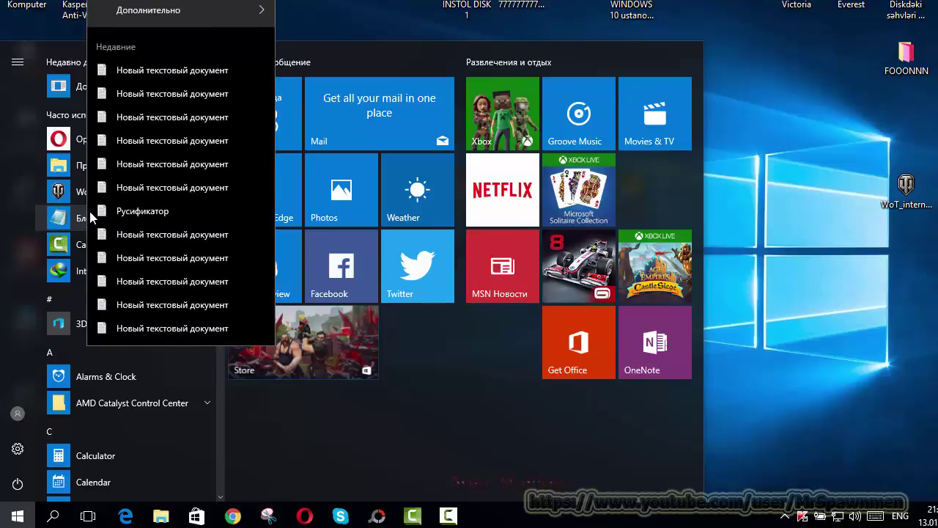
mouse_move(231, 12)
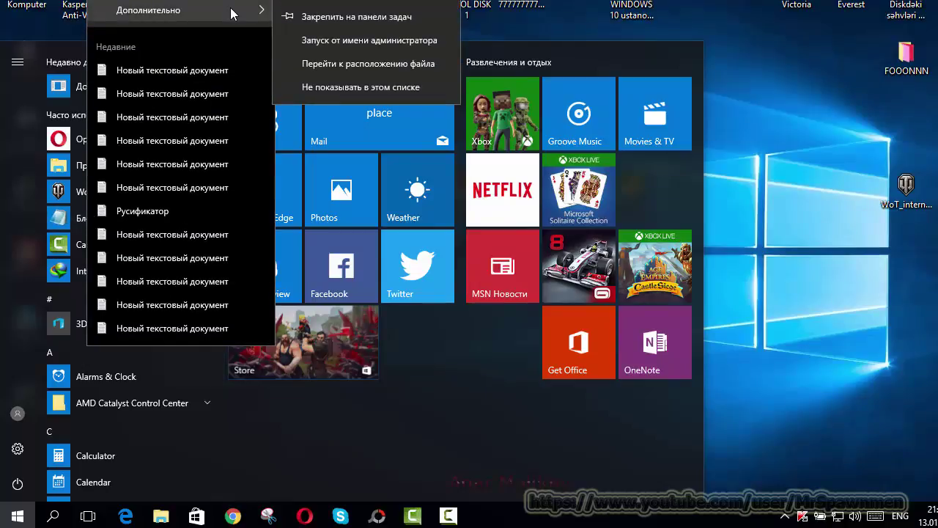
left_click(387, 17)
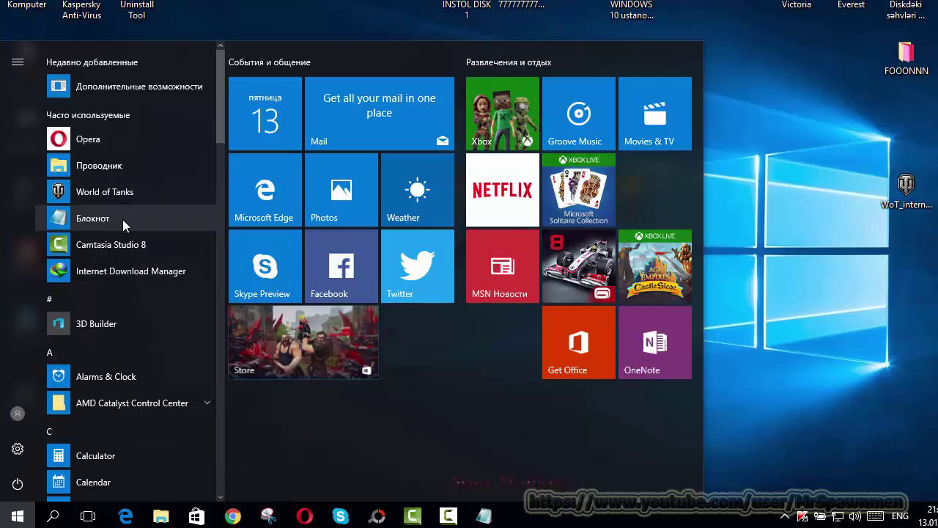
right_click(484, 517)
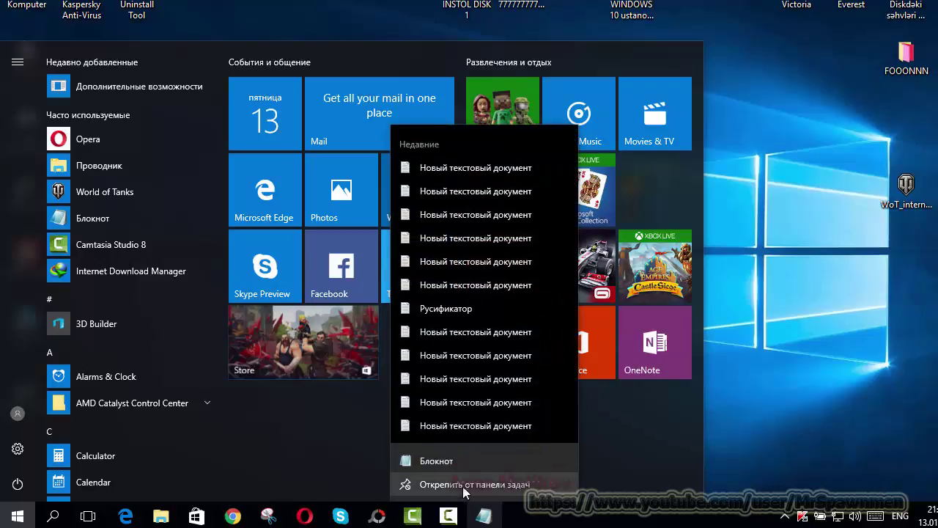
left_click(464, 485)
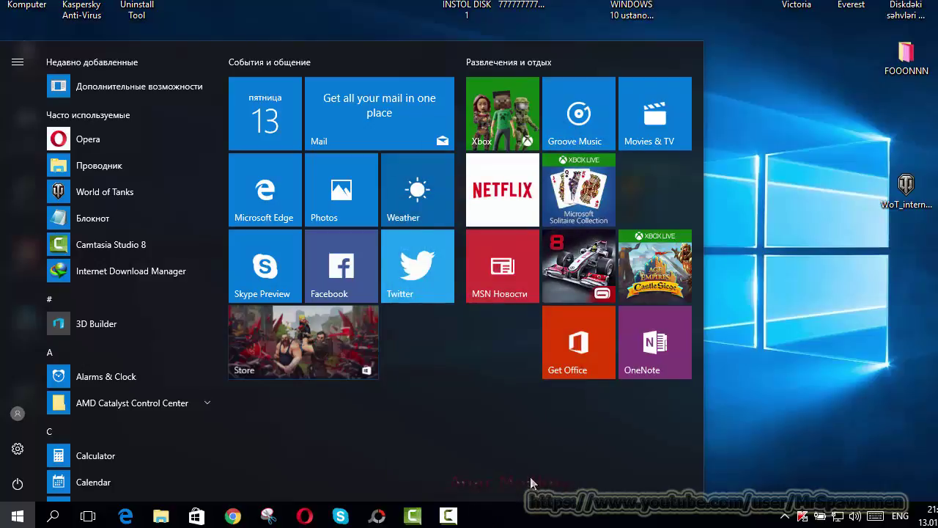
- Pin World of Tanks from the frequently used apps to the Start screen
right_click(126, 192)
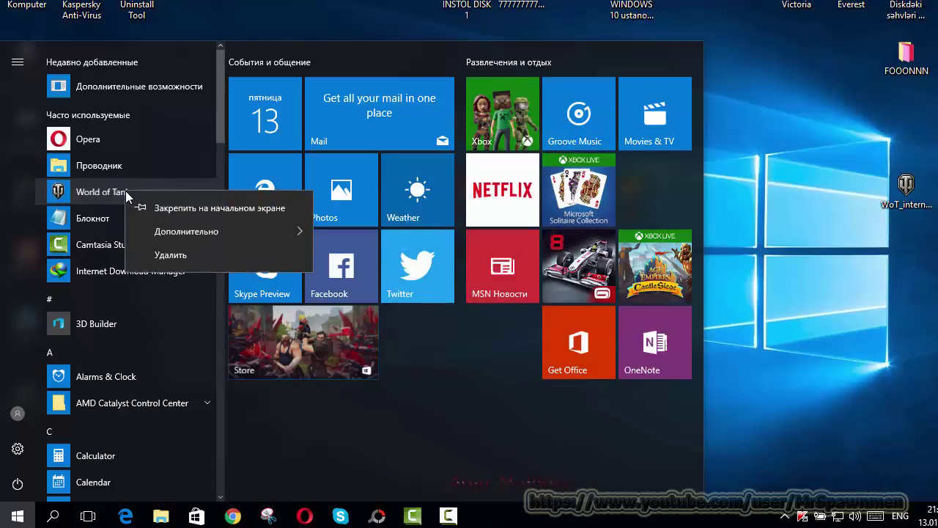
left_click(220, 211)
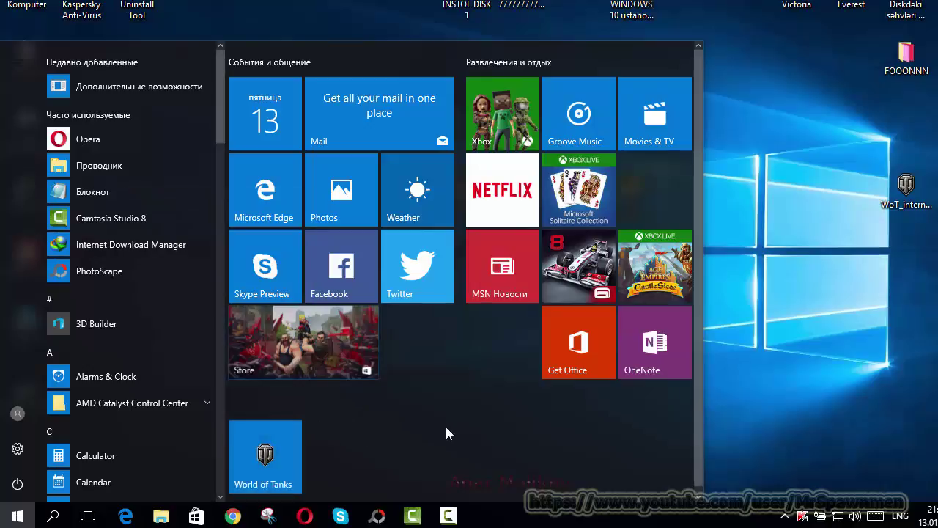
- Resize the World of Tanks tile to Мелкий (small) and back to Средний (medium)
right_click(277, 455)
mouse_move(338, 416)
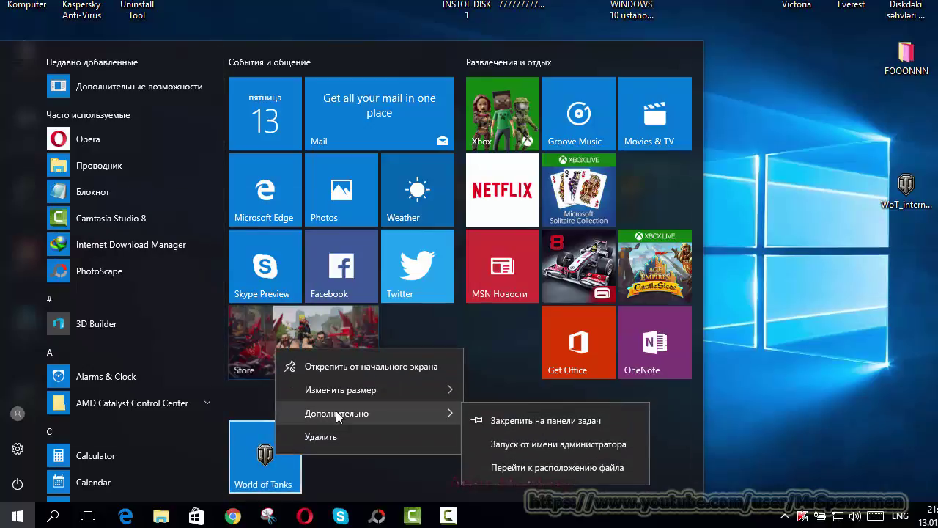
mouse_move(366, 389)
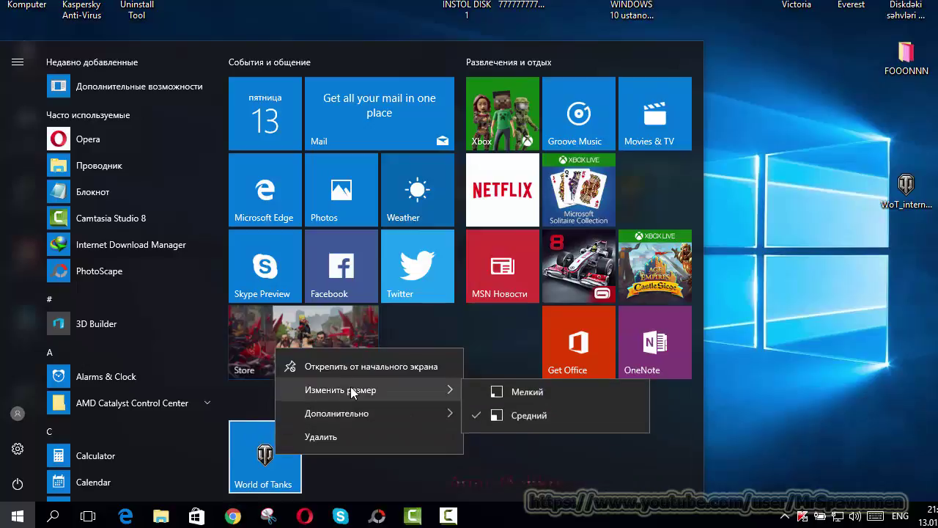
left_click(516, 398)
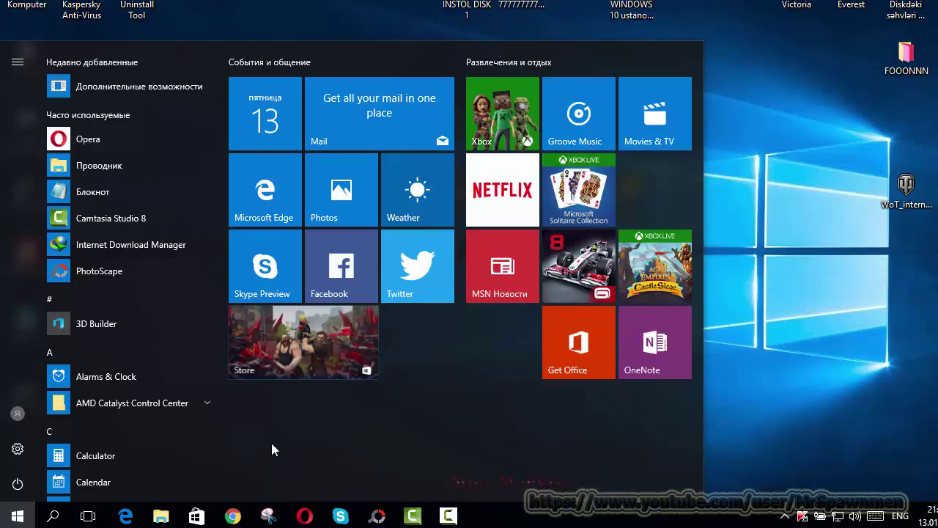
right_click(245, 439)
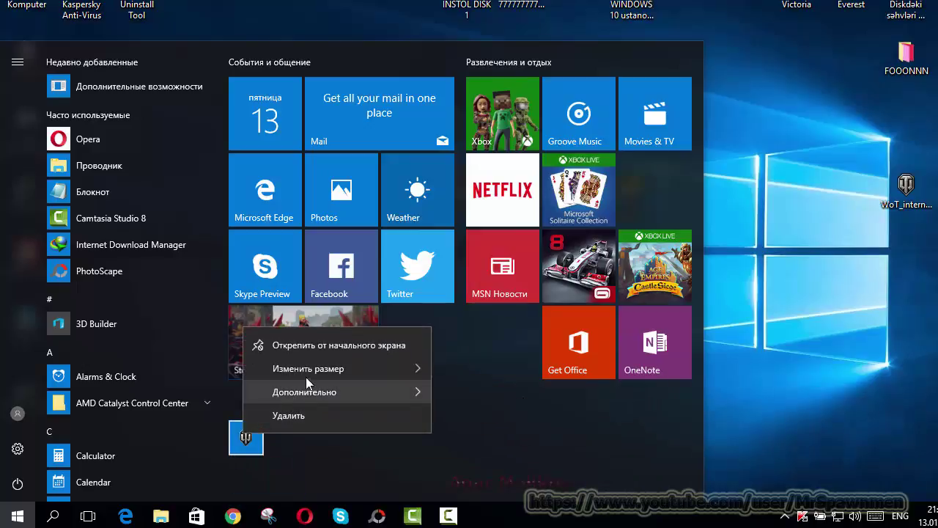
mouse_move(312, 371)
left_click(483, 396)
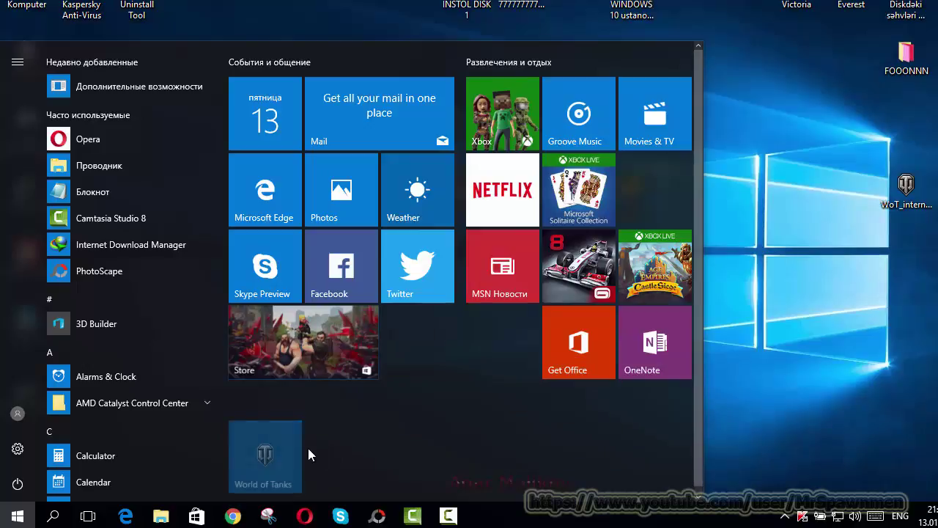
left_click_drag(299, 454, 265, 439)
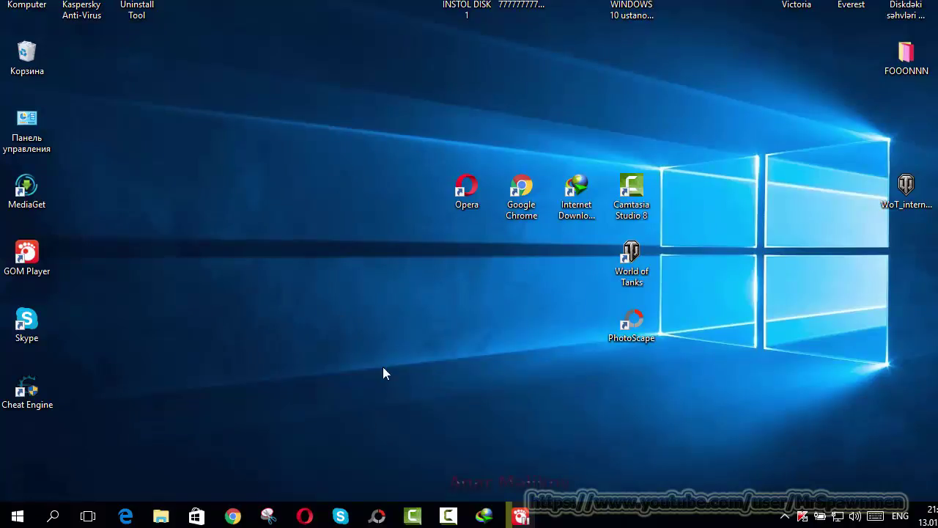
- Launch Ножницы (Snipping Tool) from the taskbar, view its taskbar options, and close its window
right_click(267, 516)
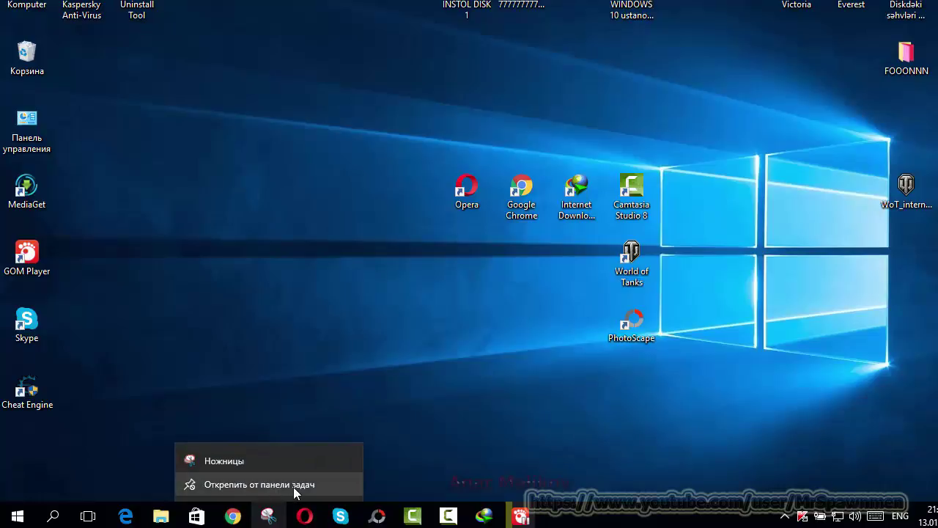
left_click(268, 522)
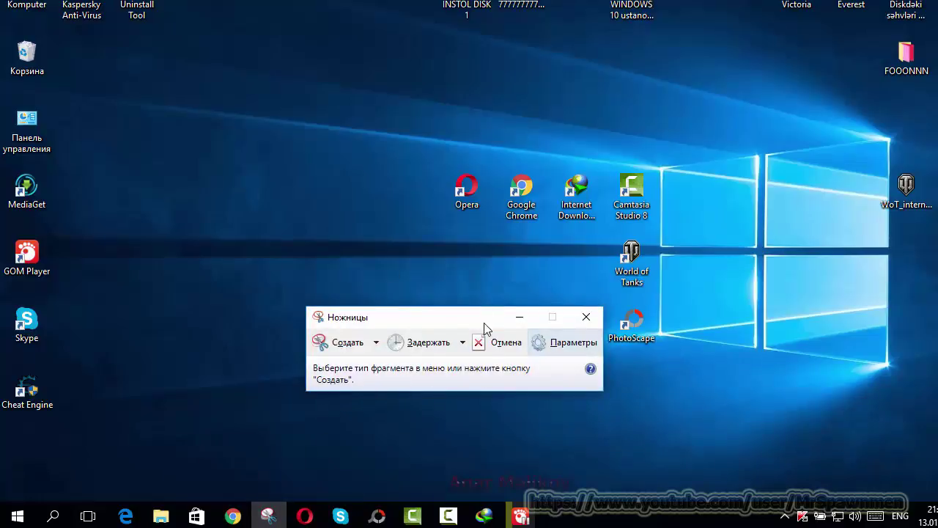
right_click(267, 519)
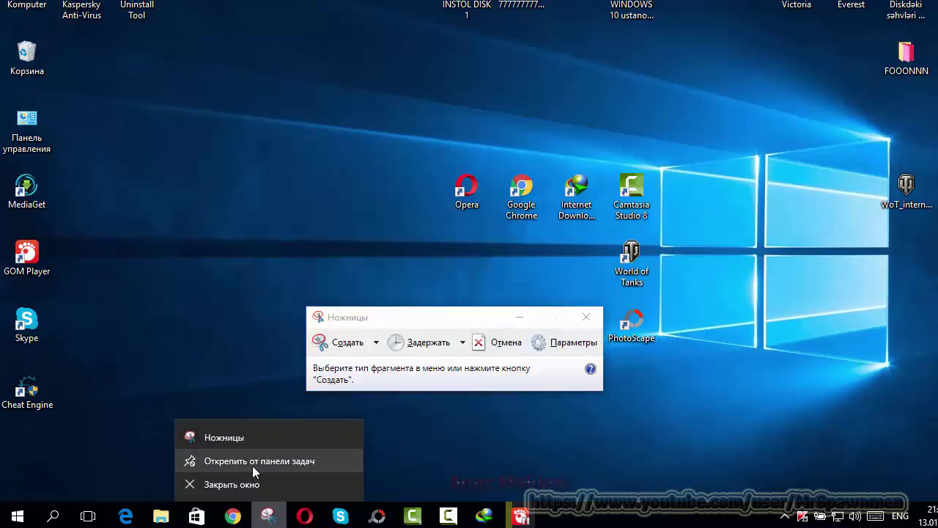
left_click(480, 449)
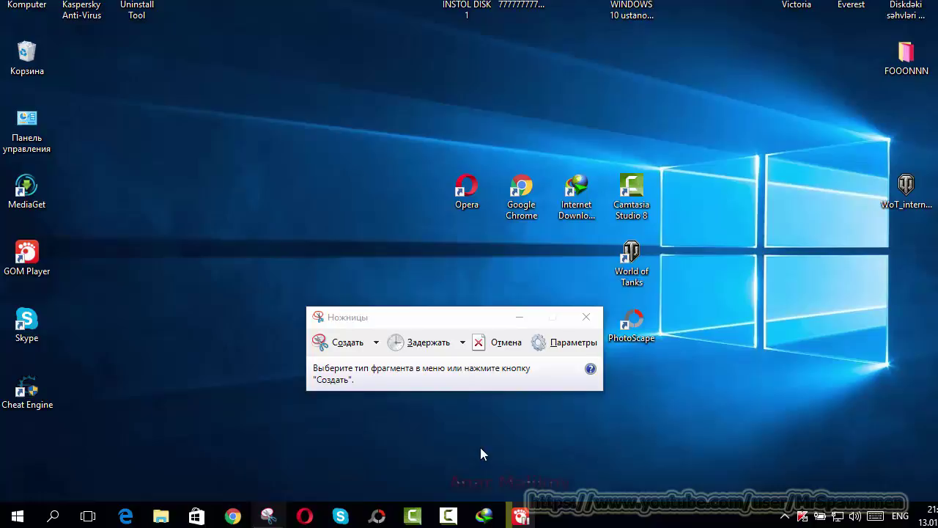
left_click(587, 317)
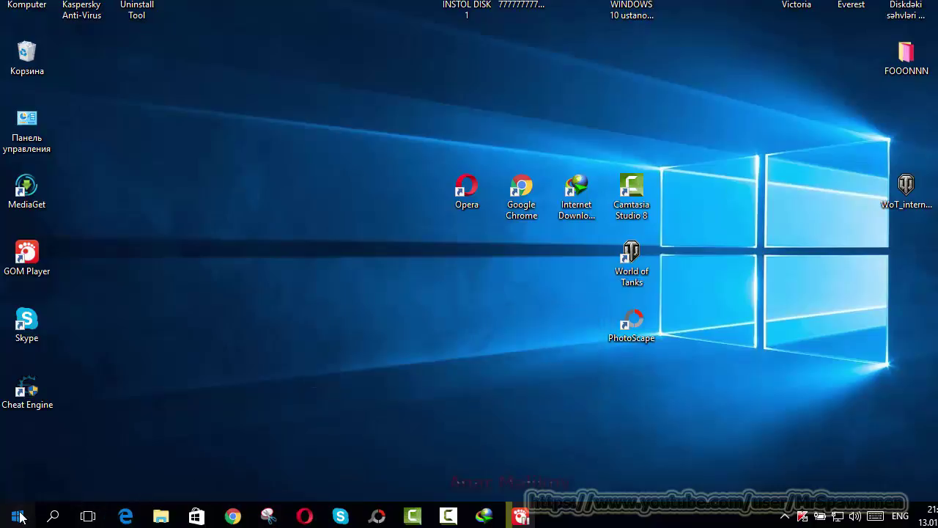
- Try to place Блокнот (Notepad) from the Start menu's frequently used apps on the desktop, and close the Start menu
left_click(19, 515)
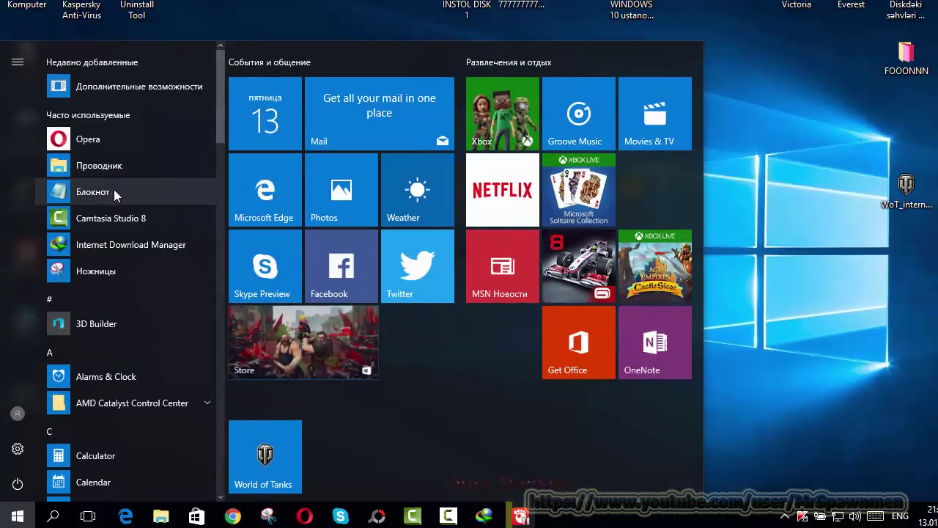
left_click_drag(111, 190, 861, 316)
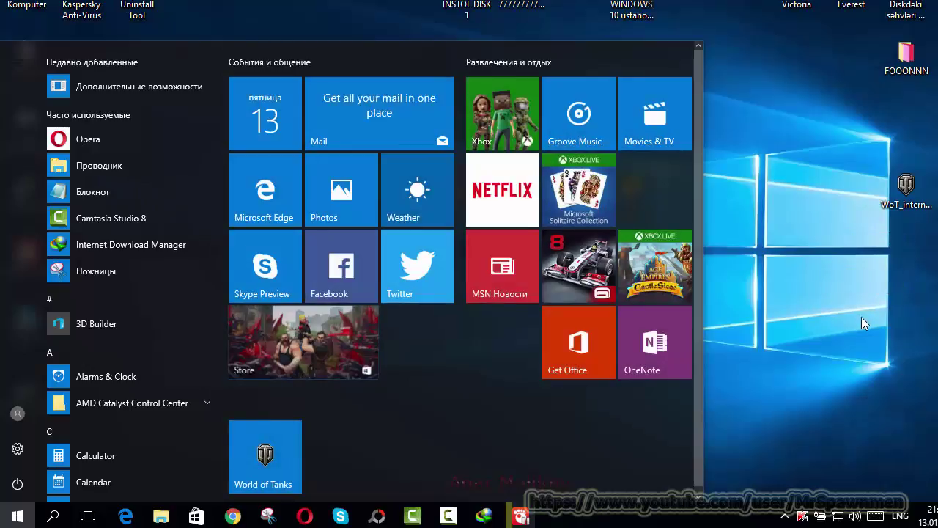
left_click(802, 165)
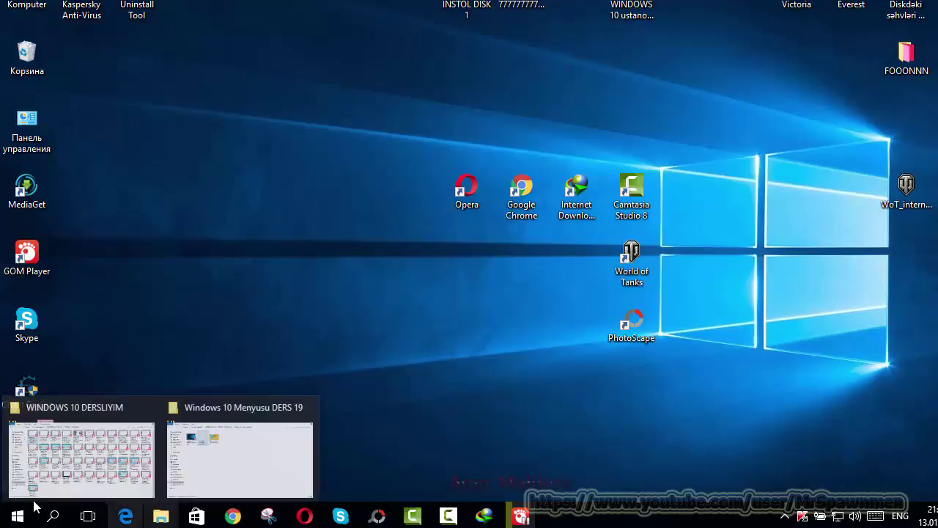
- Place a Блокнот (Notepad) shortcut from the Start menu's frequently used apps on the desktop and launch it
key("super")
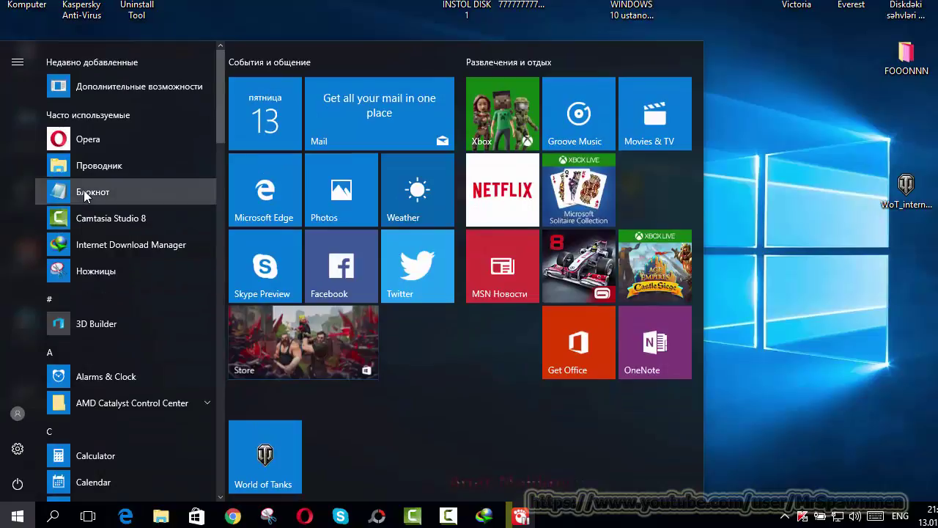
left_click_drag(85, 193, 335, 248)
double_click(366, 254)
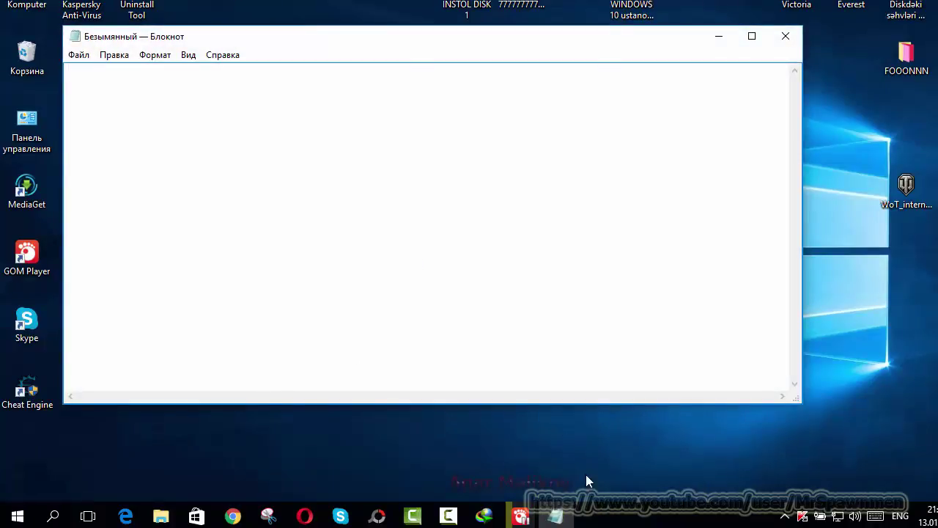
- Pin the running Блокнот to the taskbar, close its window, and test launching it from the pinned icon
right_click(558, 517)
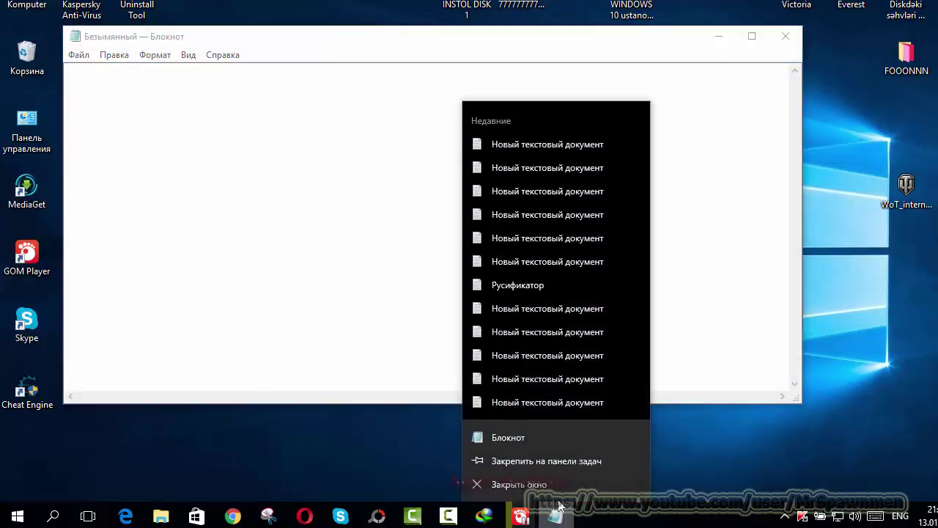
left_click(551, 463)
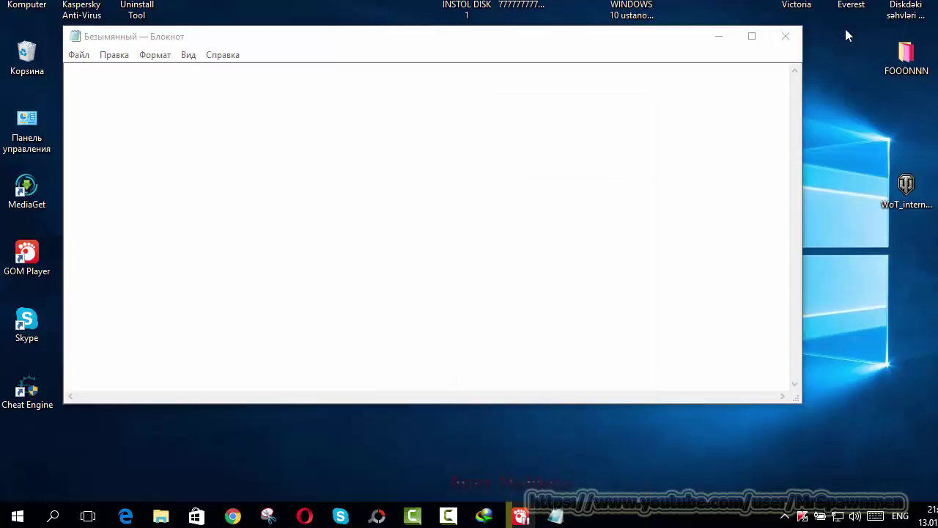
left_click(785, 35)
left_click(557, 516)
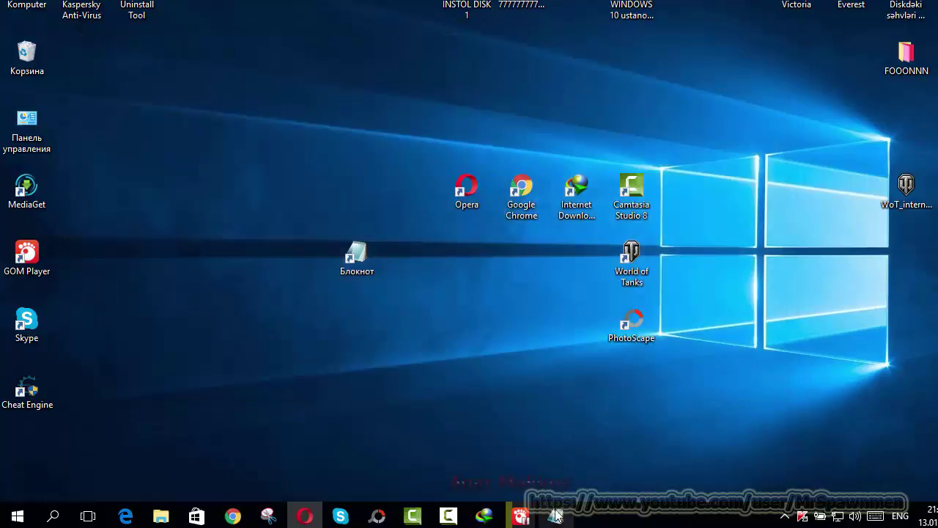
left_click(785, 36)
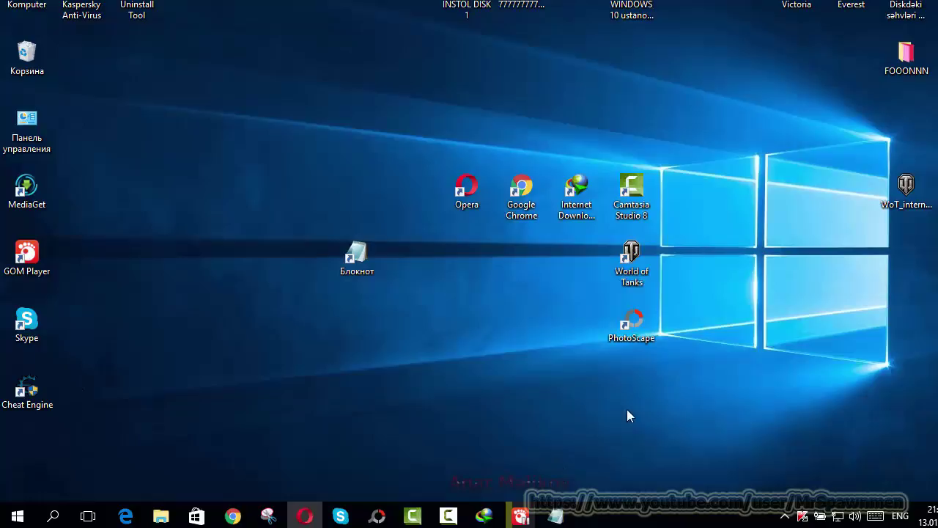
- Unpin Блокнот from the taskbar
right_click(557, 516)
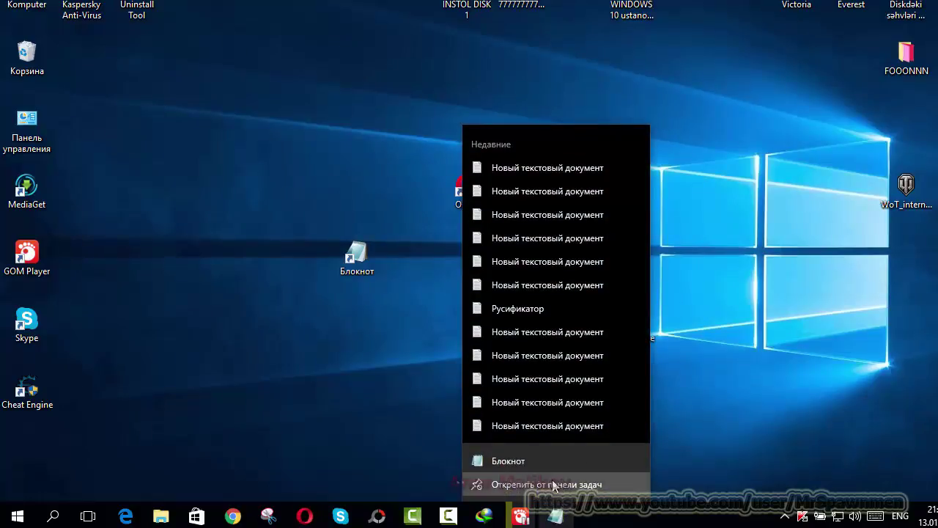
left_click(555, 485)
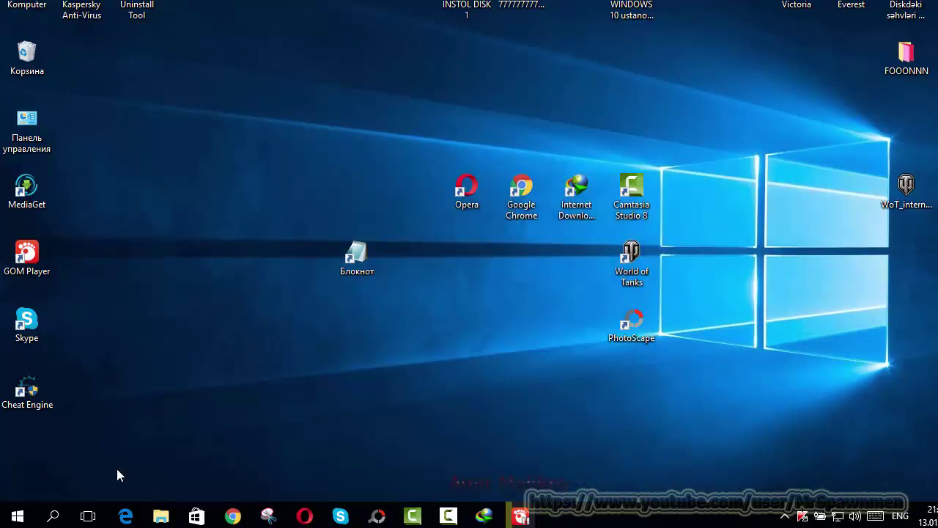
- Unpin the Xbox, Age of Empires Castle Siege and racing game tiles from the Start screen
left_click(28, 512)
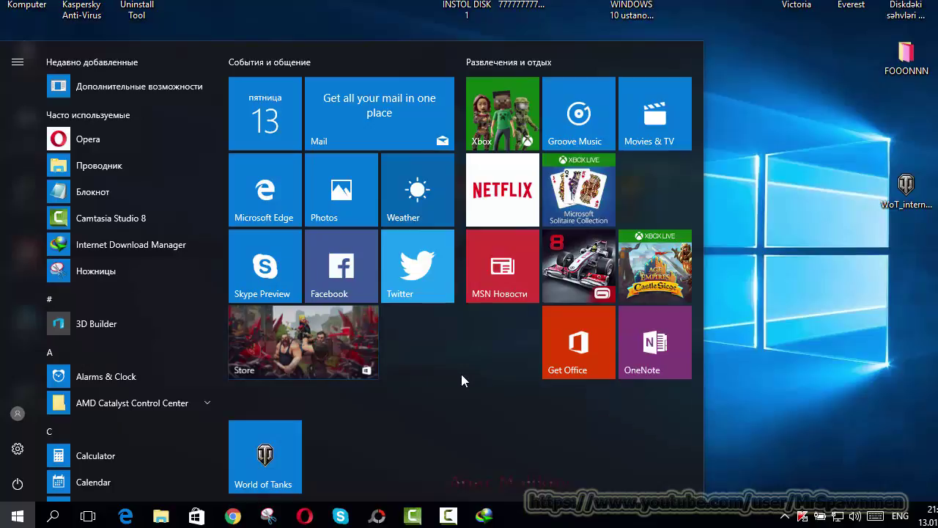
right_click(498, 103)
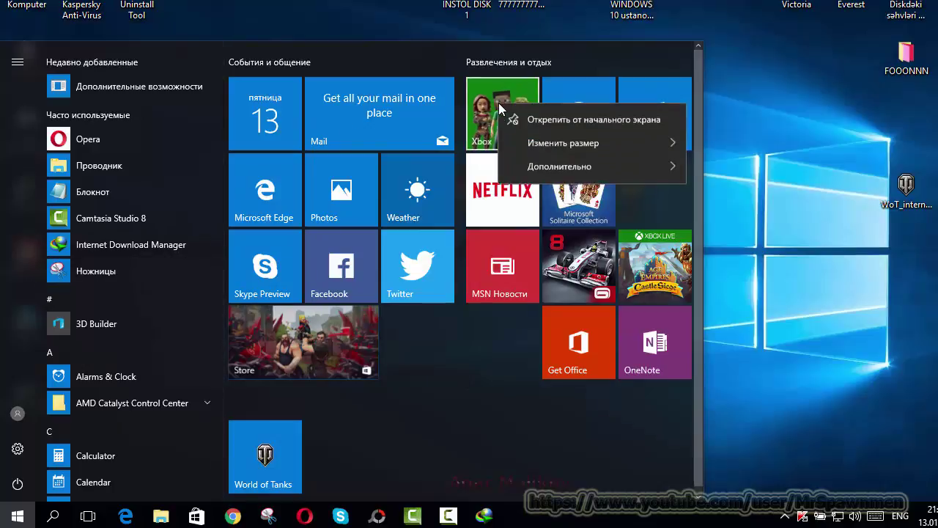
left_click(568, 121)
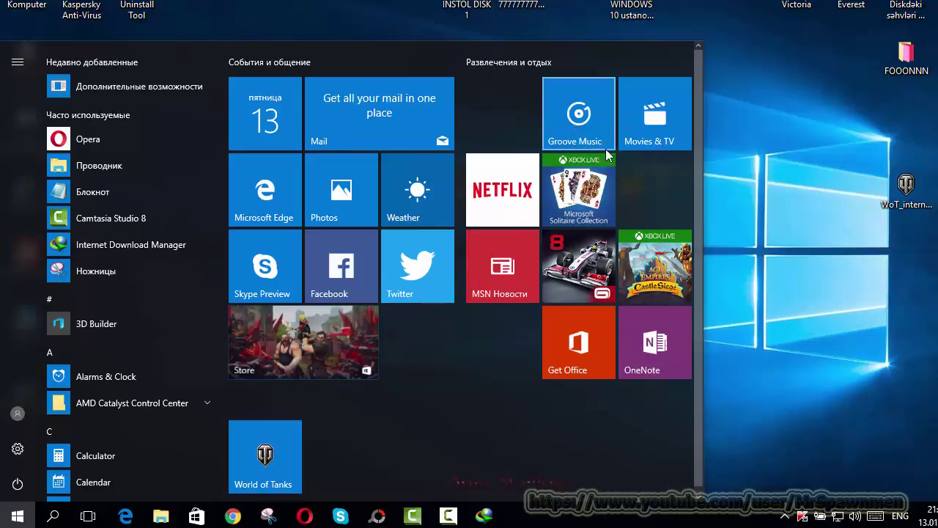
right_click(645, 258)
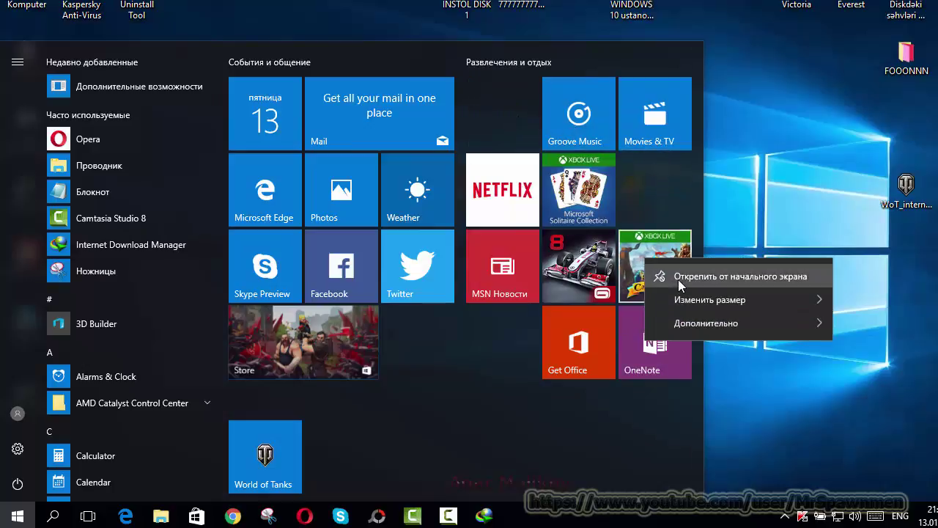
left_click(678, 279)
right_click(589, 262)
left_click(628, 278)
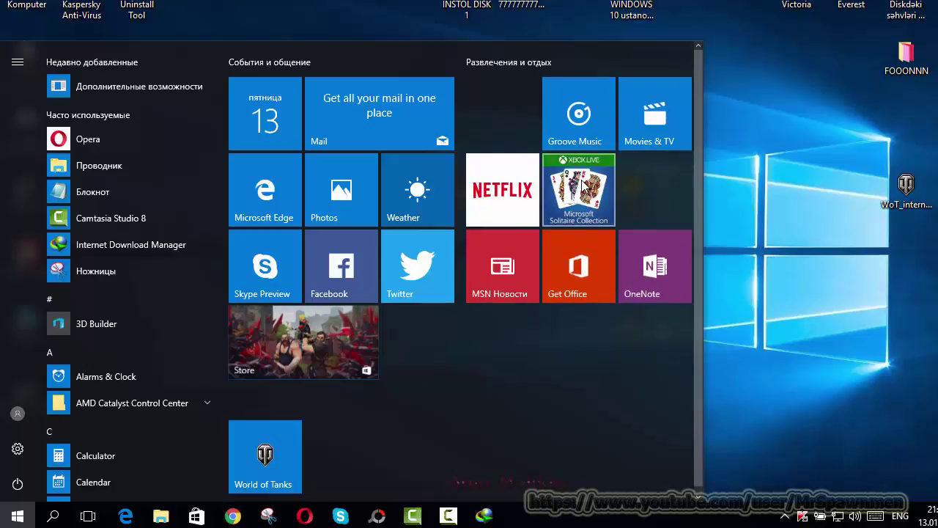
- Unpin the Microsoft Solitaire Collection and Netflix tiles from the Start screen
right_click(585, 185)
left_click(624, 195)
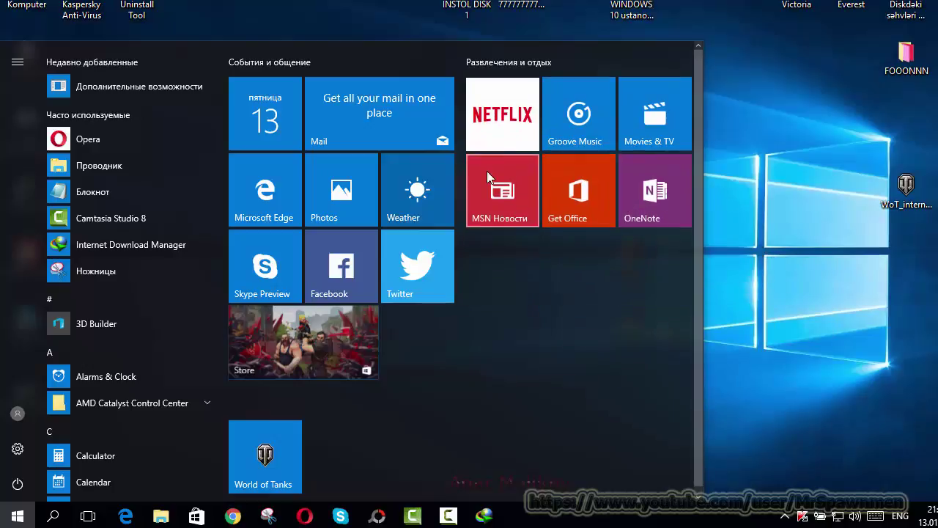
right_click(509, 114)
left_click(541, 124)
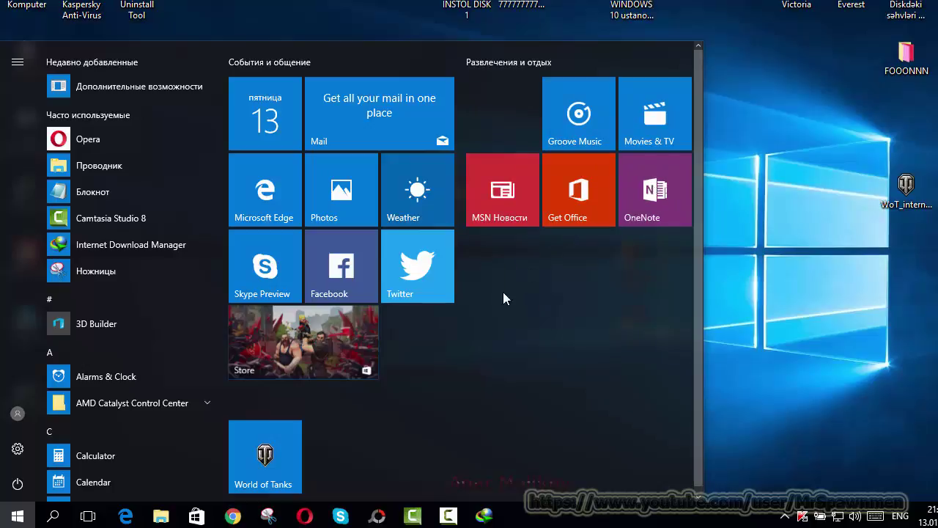
- Pin Camtasia Studio 8 from the frequently used apps to the Start screen
right_click(135, 218)
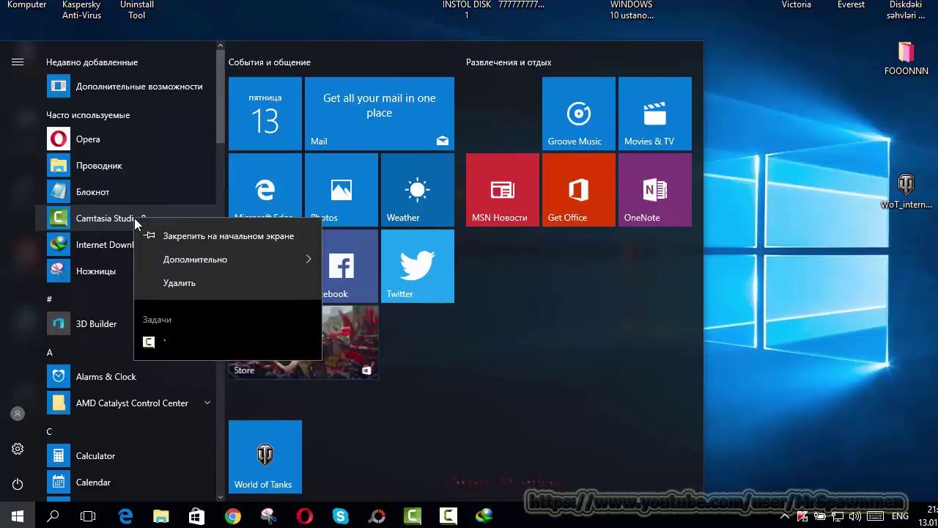
left_click(206, 236)
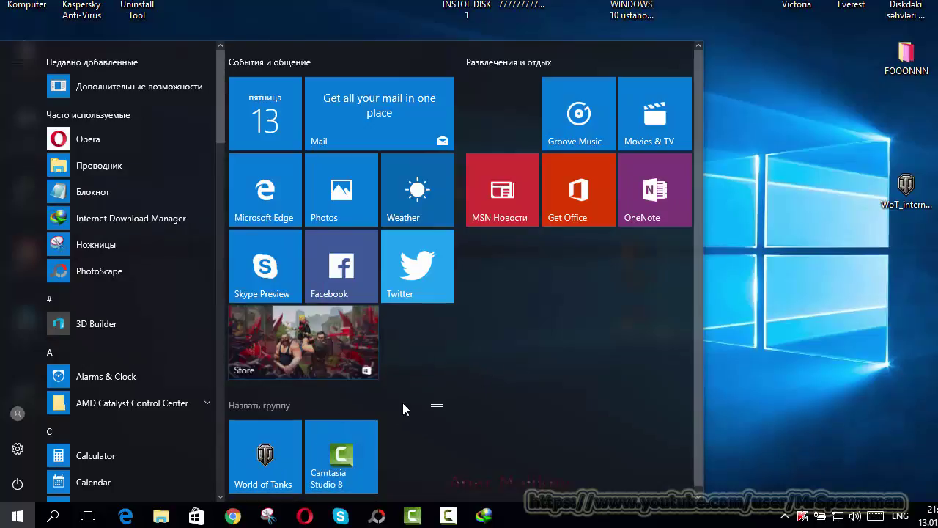
- Name the World of Tanks and Camtasia Studio 8 tile group LAZIMLILAR and move it beneath the Развлечения и отдых group
left_click(316, 406)
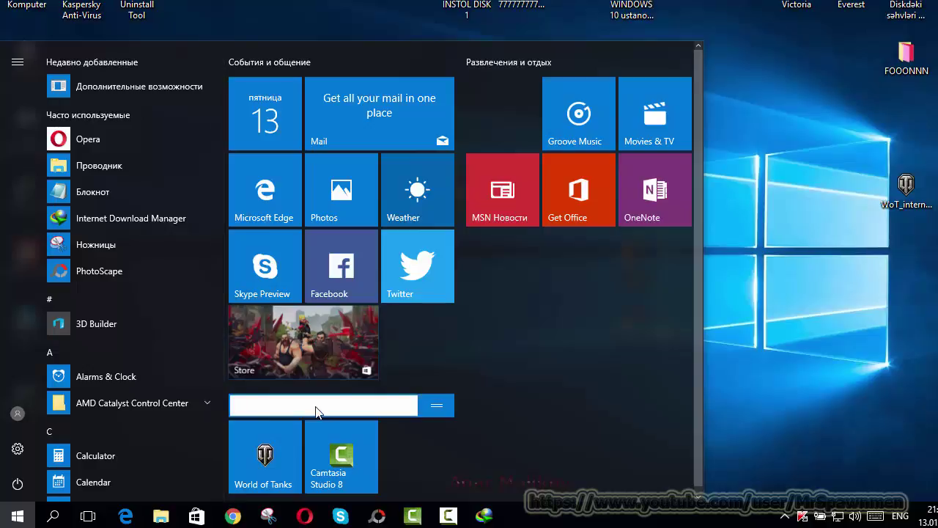
type("LAZIMLILAR")
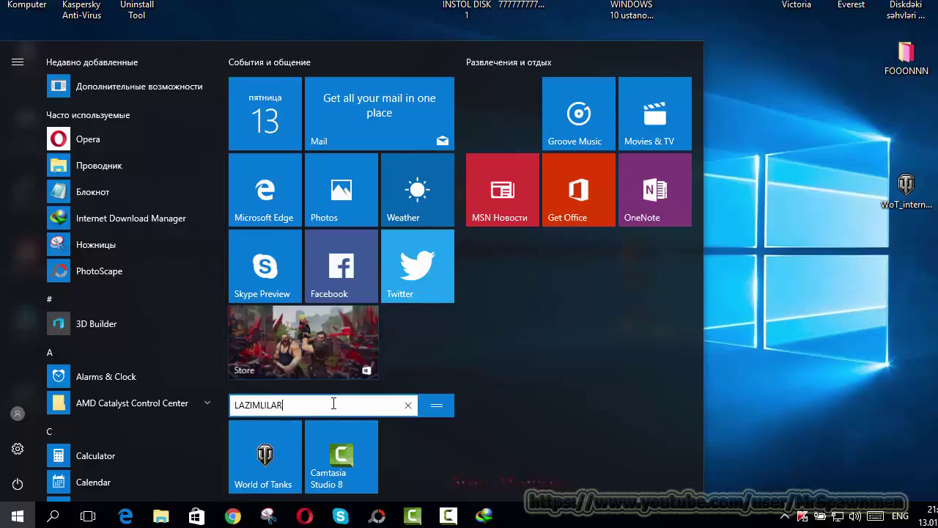
left_click(448, 373)
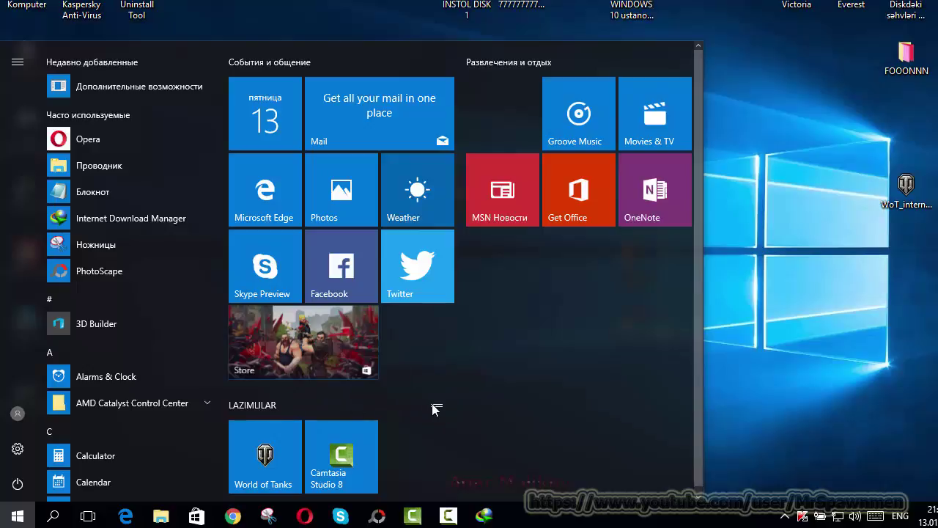
left_click_drag(435, 409, 676, 271)
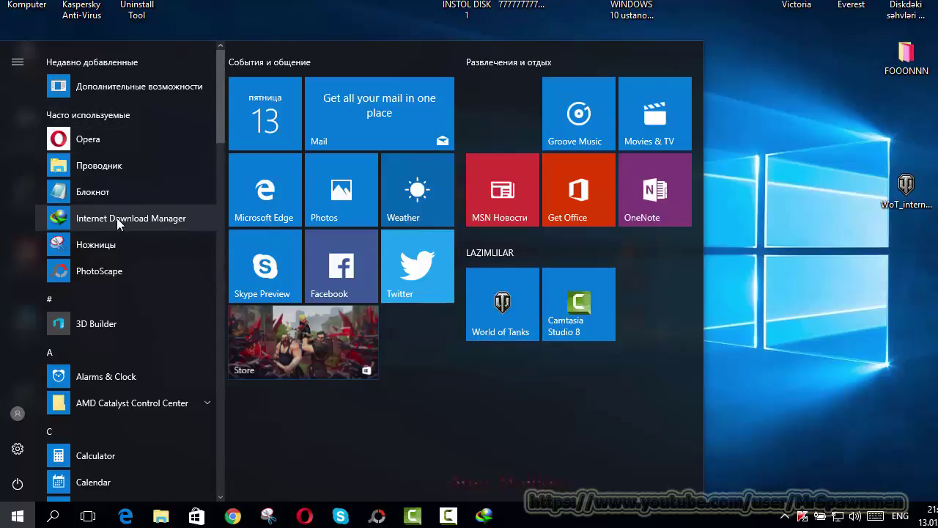
- Pin PhotoScape to the Start screen and place its tile beside Camtasia Studio 8 in the LAZIMLILAR group
right_click(106, 271)
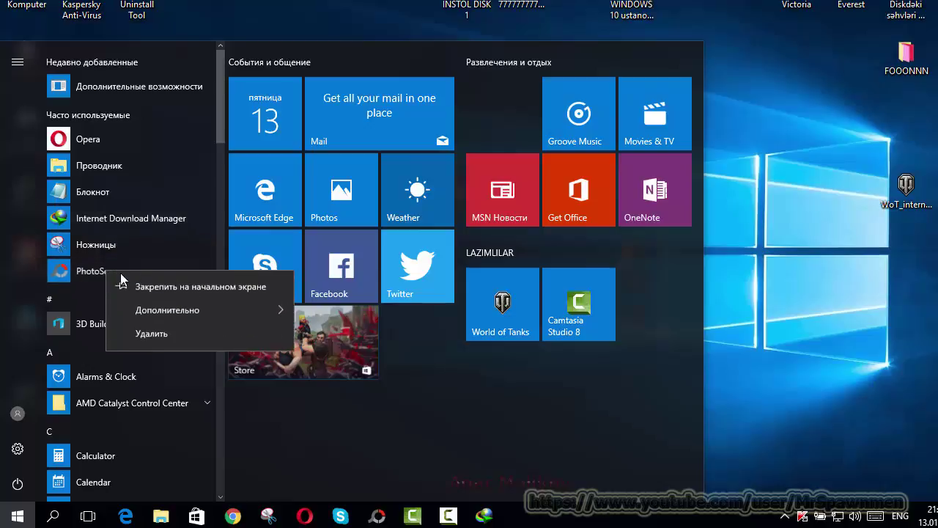
left_click(168, 288)
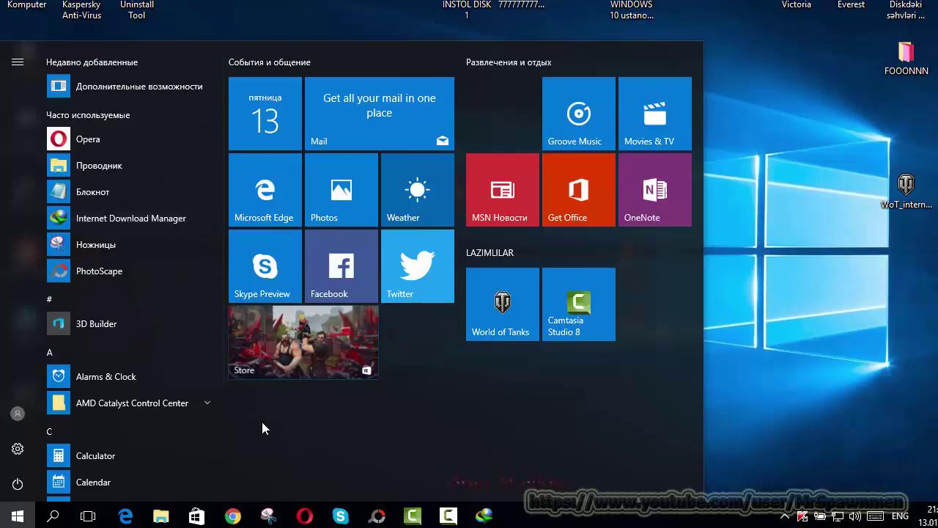
left_click_drag(478, 415, 662, 308)
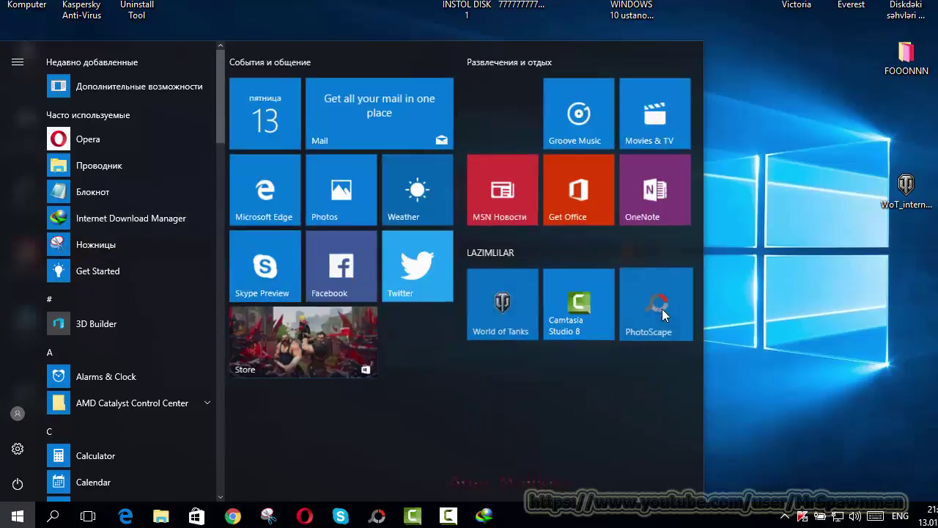
left_click(626, 252)
left_click_drag(672, 252, 661, 305)
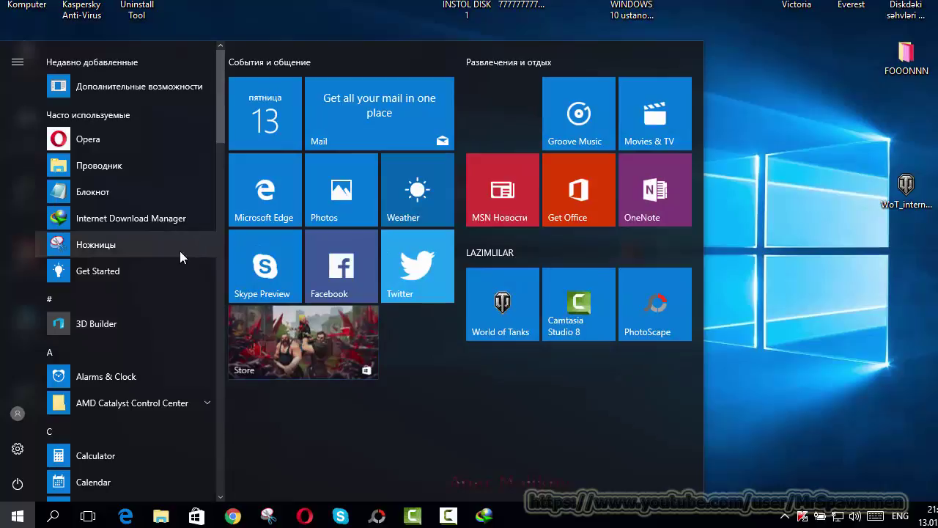
- Pin Skype from its folder in the all-apps list to the Start screen and move its tile into the LAZIMLILAR group
scroll(180, 250, "down", 15)
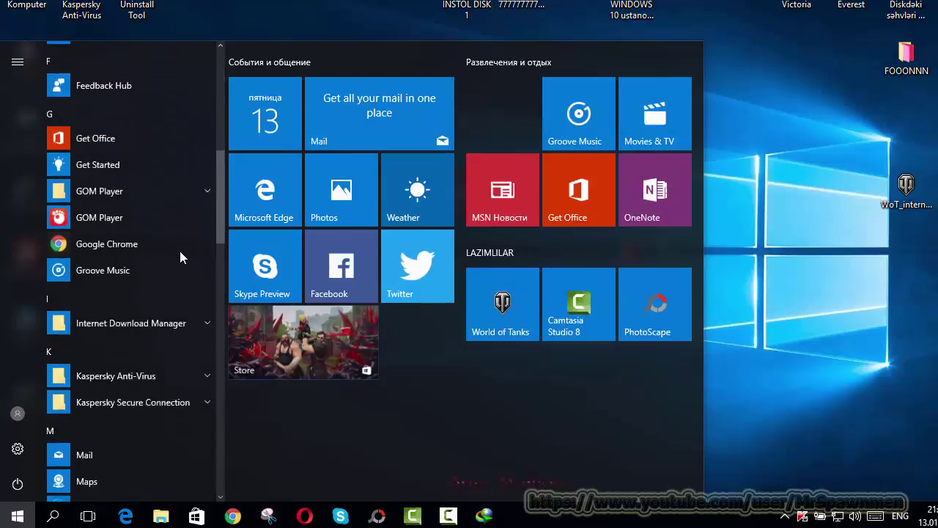
scroll(139, 354, "down", 5)
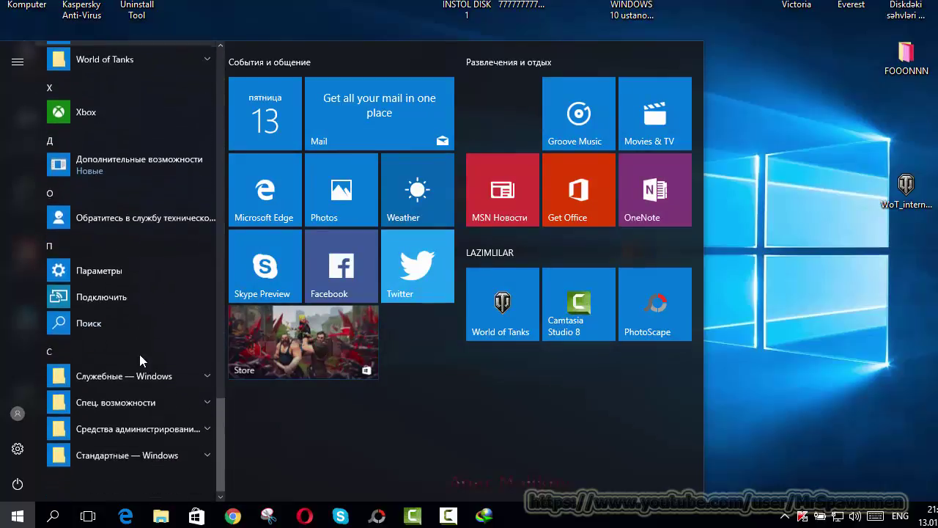
scroll(139, 282, "up", 5)
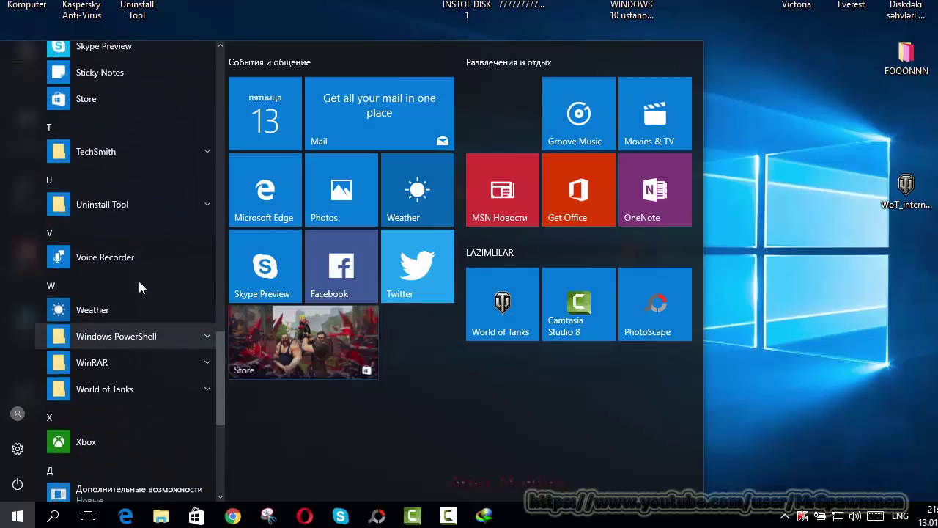
scroll(138, 281, "up", 1)
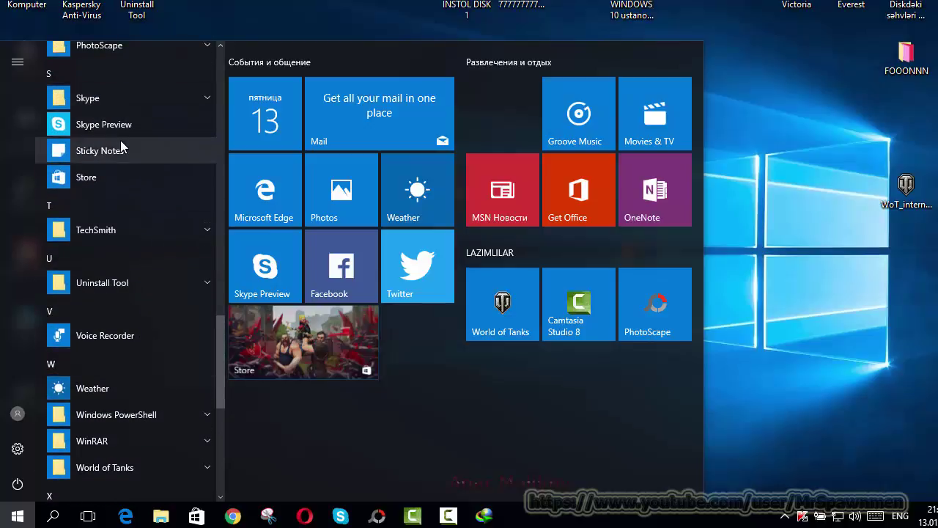
scroll(122, 151, "up", 1)
left_click(206, 167)
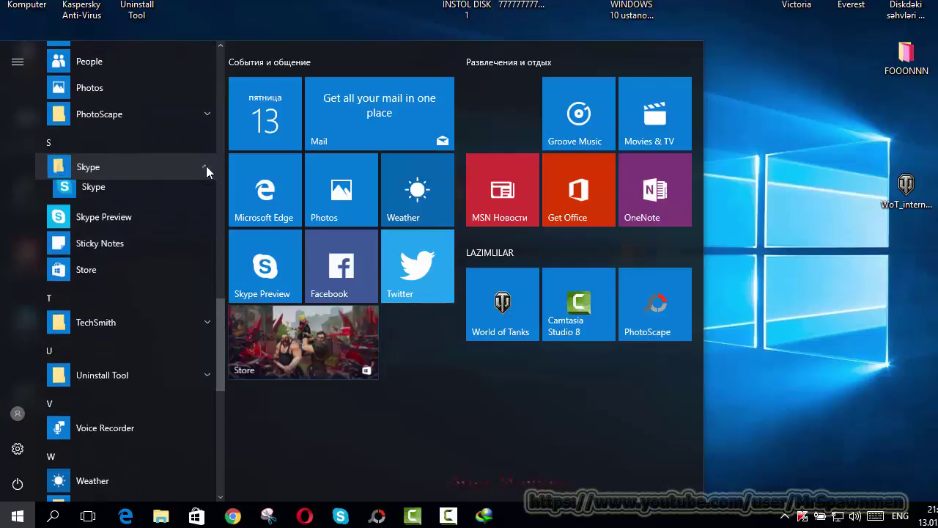
right_click(122, 195)
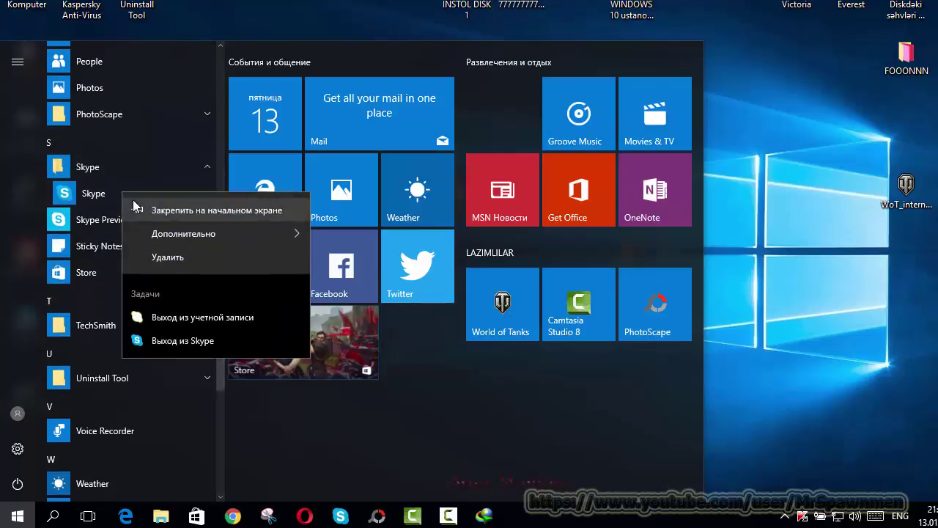
left_click(225, 216)
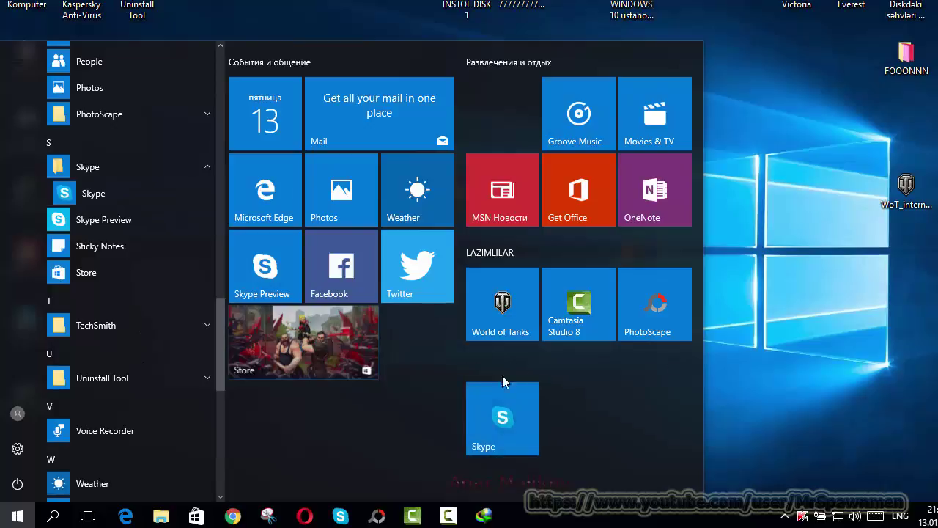
left_click_drag(503, 382, 516, 382)
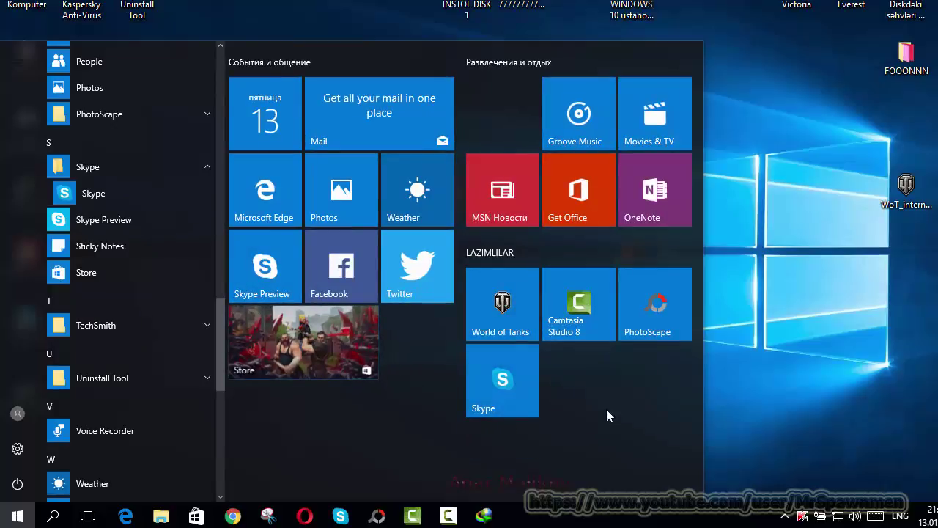
left_click(170, 253)
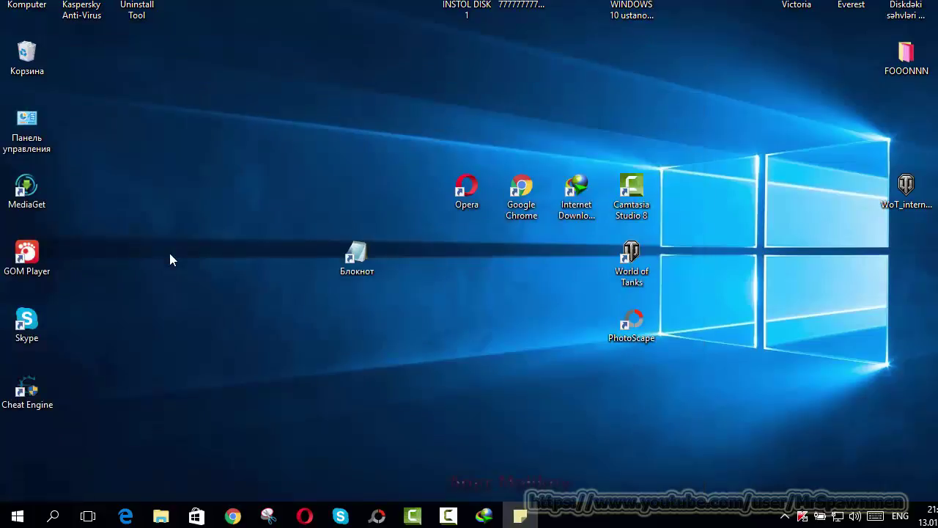
right_click(521, 515)
left_click(513, 484)
left_click(18, 516)
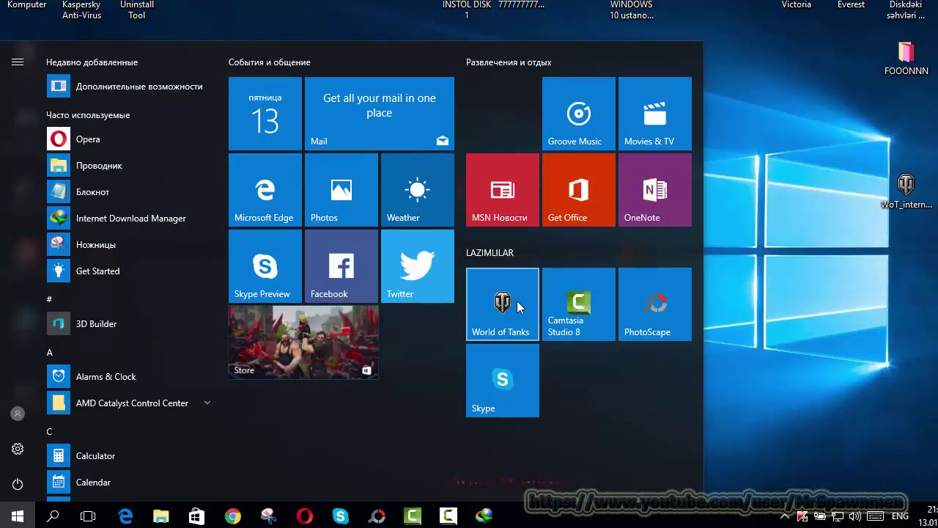
- Move the World of Tanks tile beneath the Store tile into a new group and name that group OYUNLAR
left_click_drag(517, 300, 287, 453)
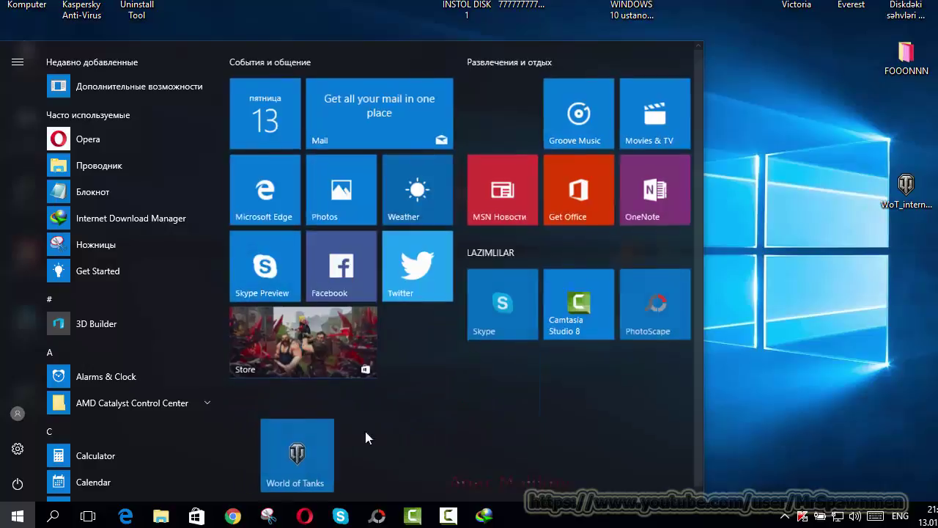
left_click(333, 408)
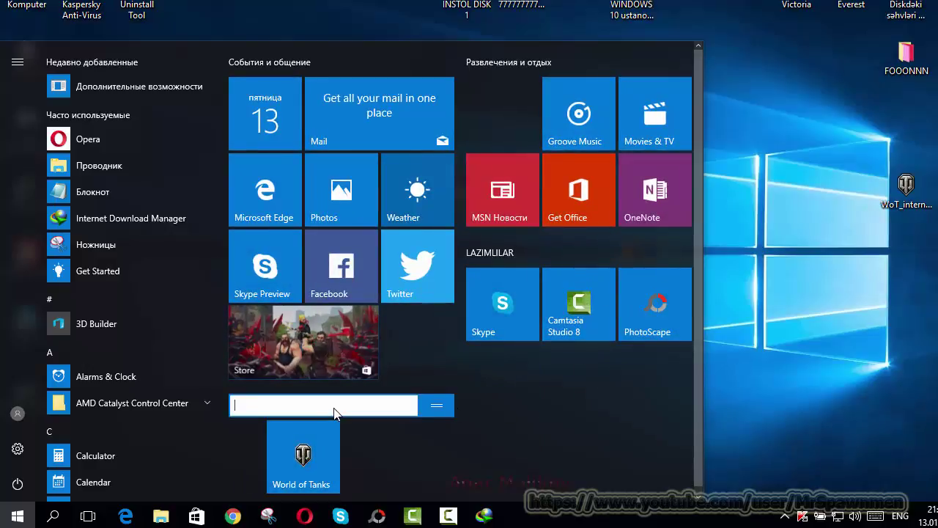
type("OYUNLAR")
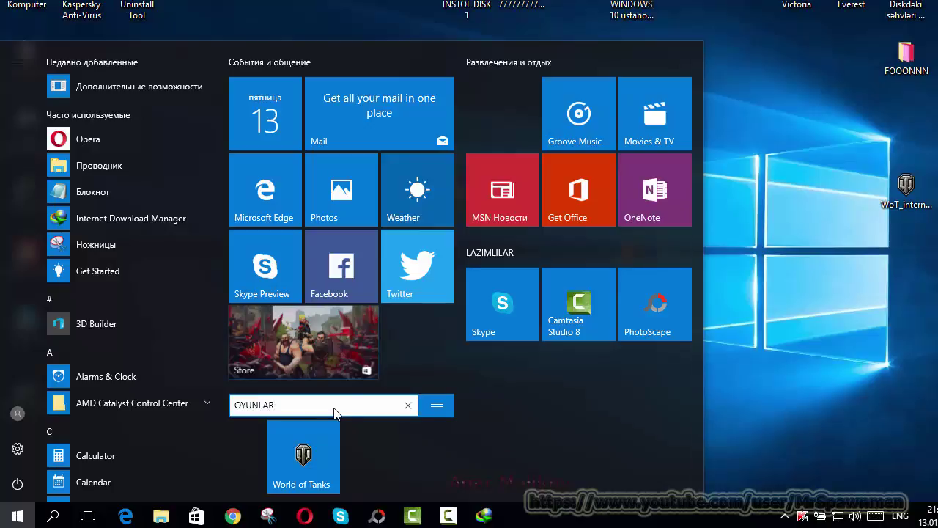
key("Return")
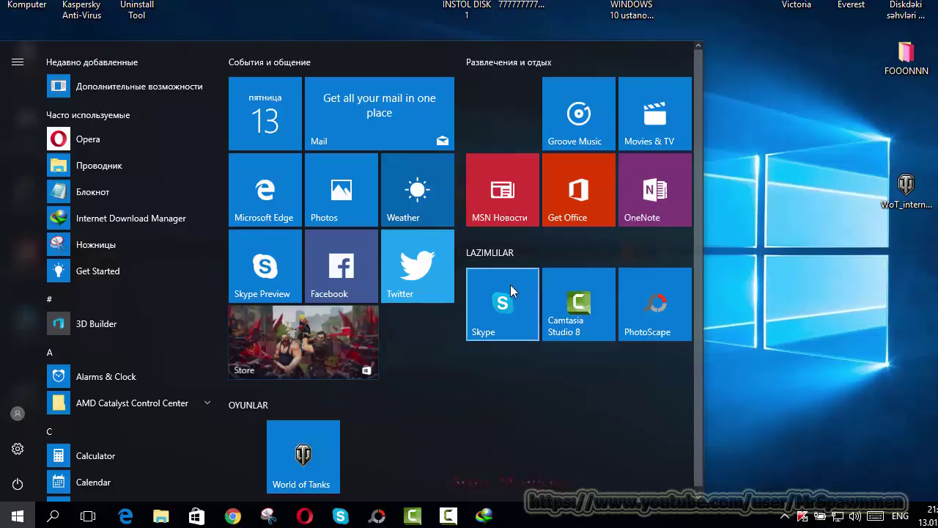
- Move the Skype tile out beneath the LAZIMLILAR group and rename that group ZAPIS UCUN PRAQRAMLAR
left_click_drag(510, 286, 541, 412)
left_click(527, 246)
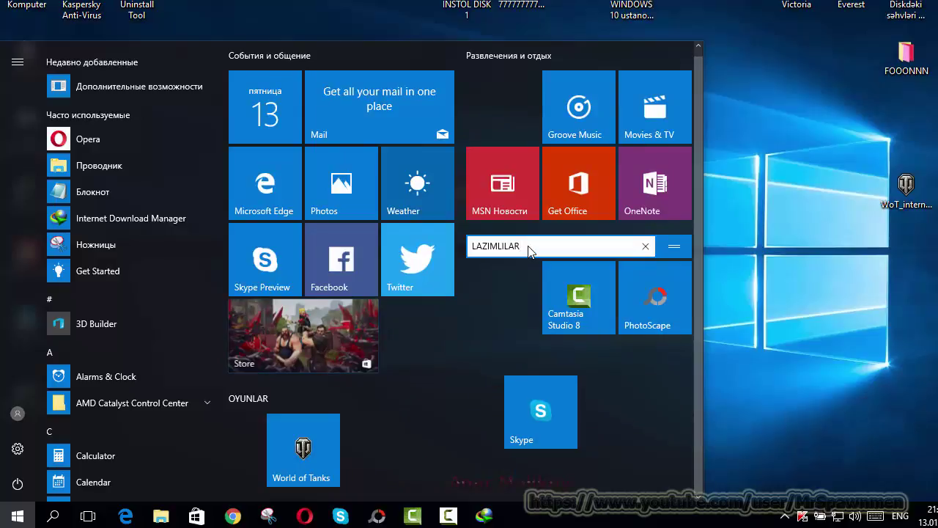
key("BackSpace")
key("BackSpace")
key("BackSpace")
key("BackSpace")
type("ZAPIS")
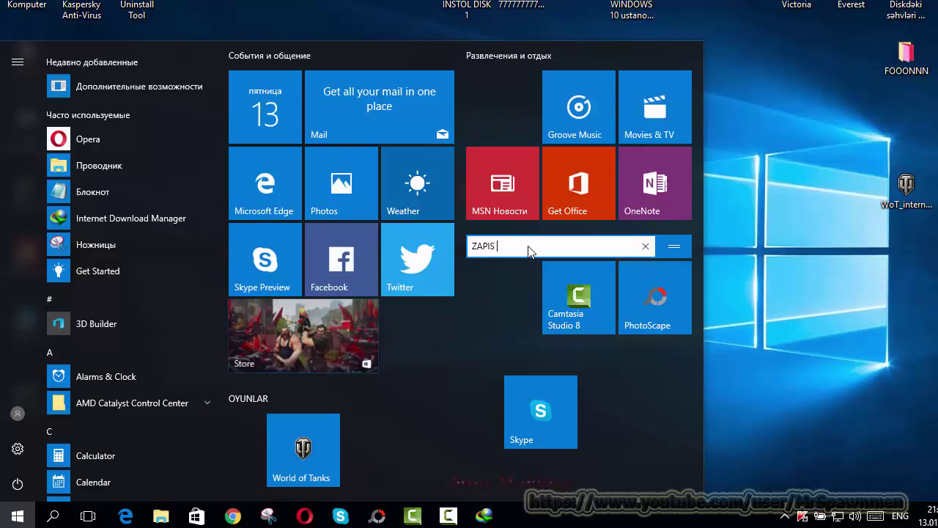
type(" UCUN PRAQRAMLAR")
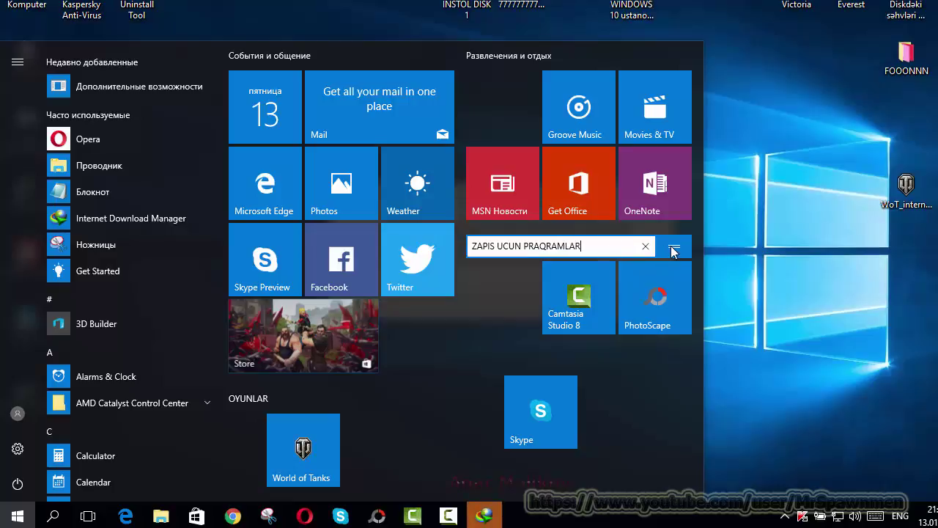
left_click(624, 378)
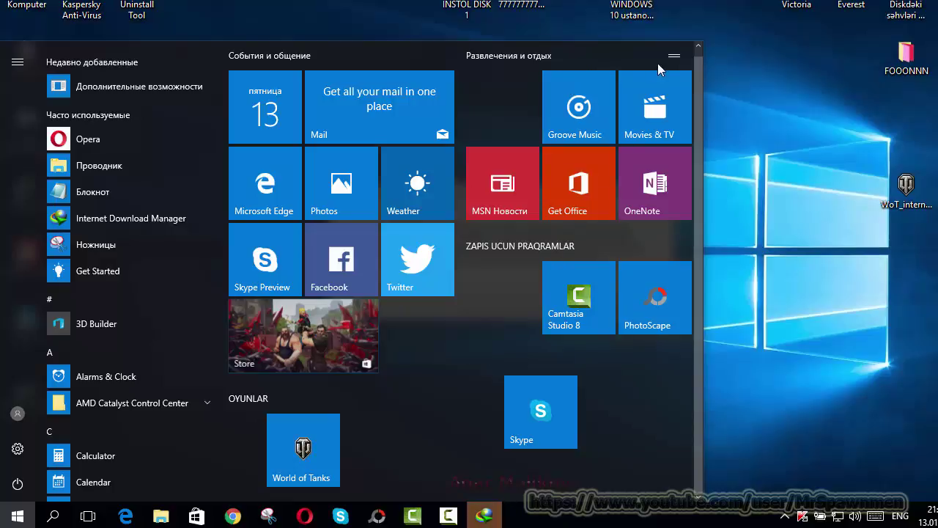
- Move the Развлечения и отдых group to the bottom of its column and shift Camtasia Studio 8 and PhotoScape to the start of their row
left_click_drag(678, 58, 669, 351)
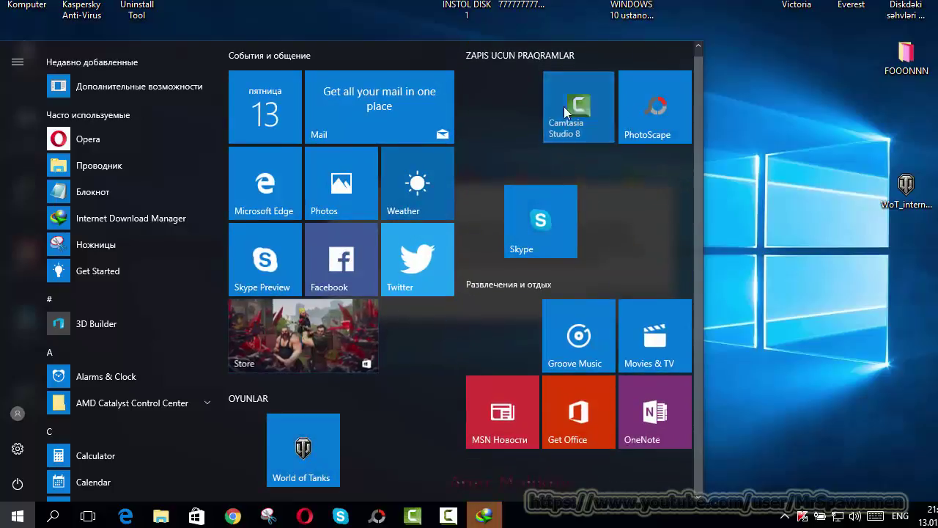
left_click_drag(564, 107, 514, 109)
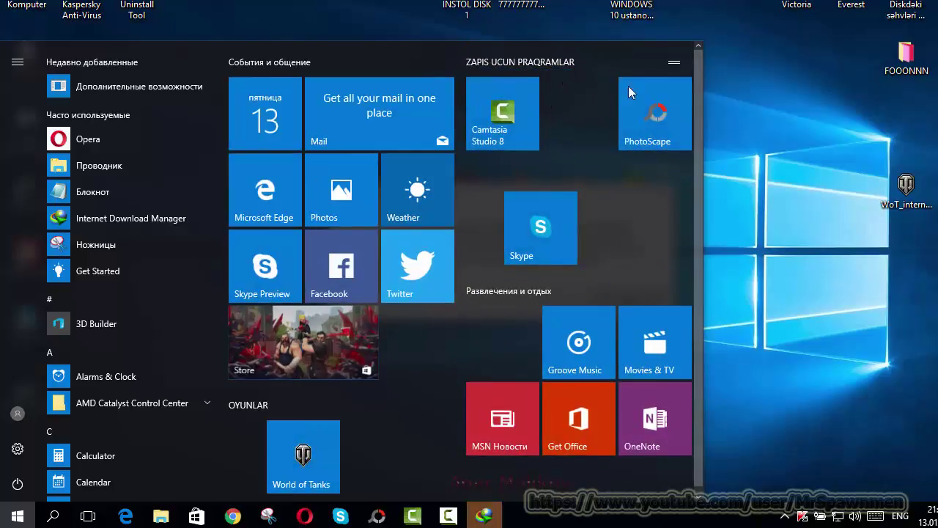
left_click_drag(628, 86, 590, 105)
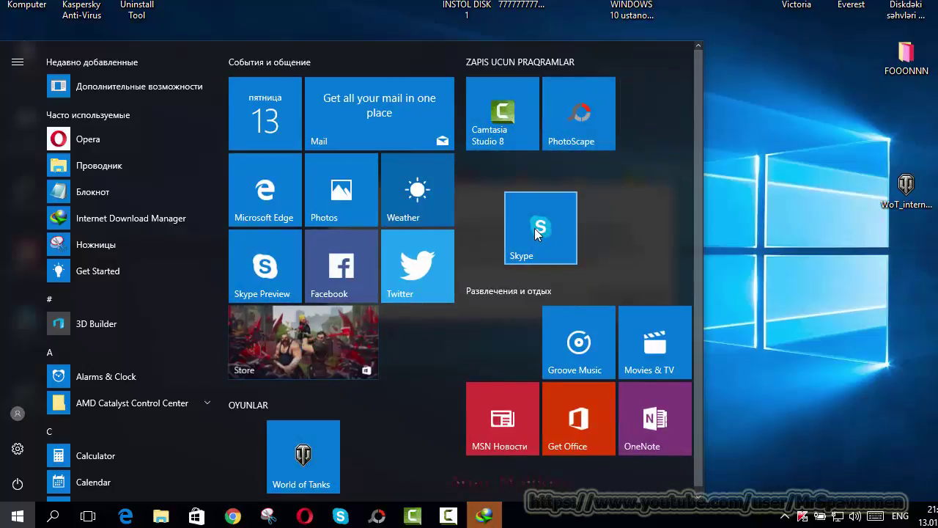
- Move the Skype tile directly beneath Store in the События и общение group and World of Tanks beneath the ZAPIS UCUN PRAQRAMLAR group
left_click_drag(534, 228, 278, 414)
scroll(369, 440, "down", 3)
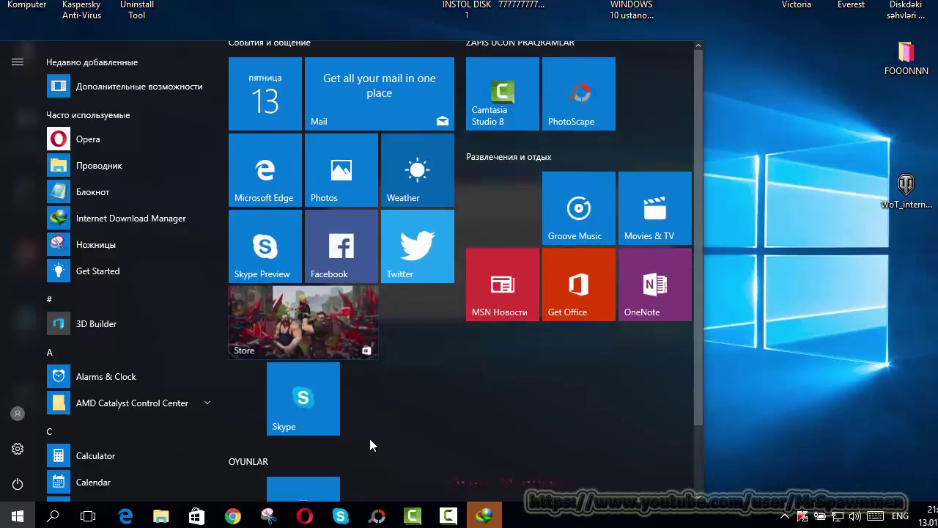
left_click_drag(315, 447, 519, 185)
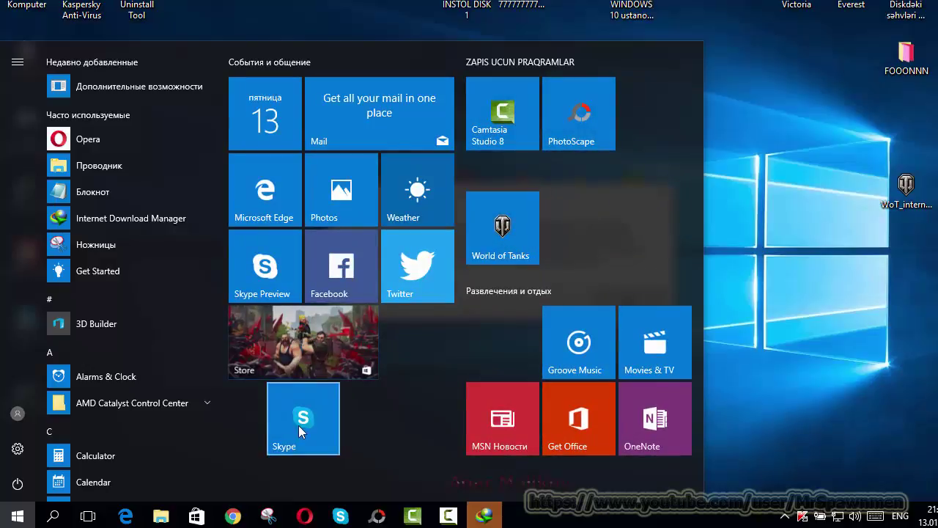
left_click_drag(298, 425, 373, 420)
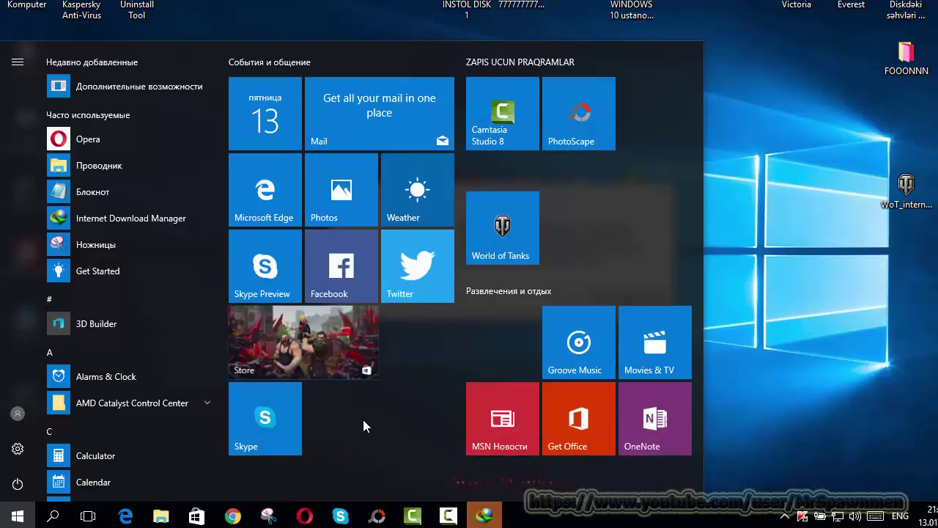
- Unpin the Skype Preview, Microsoft Edge, Mail and Store tiles from the Start screen
right_click(269, 249)
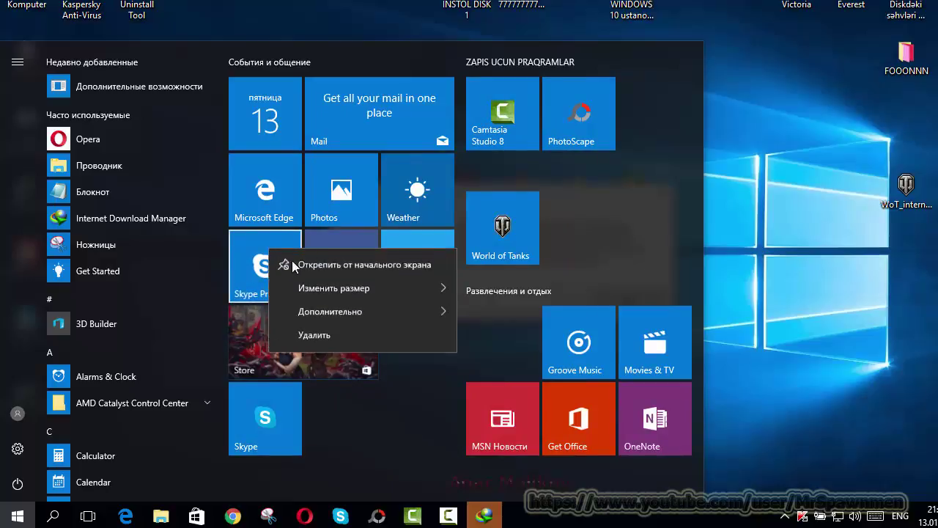
left_click(331, 268)
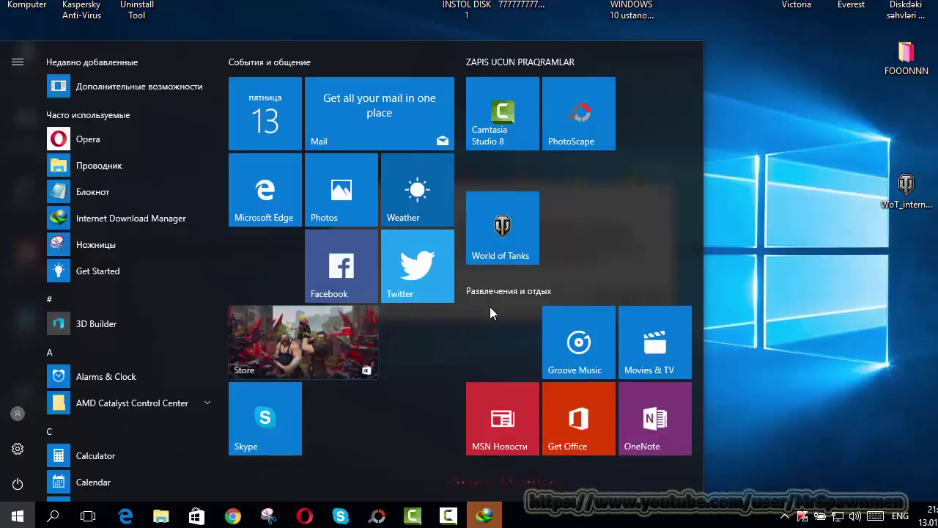
right_click(279, 177)
left_click(331, 195)
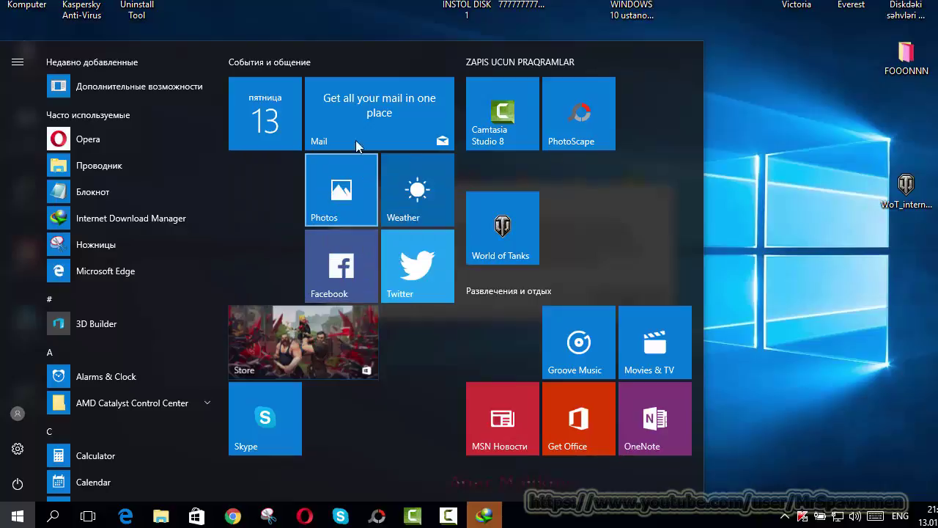
right_click(415, 139)
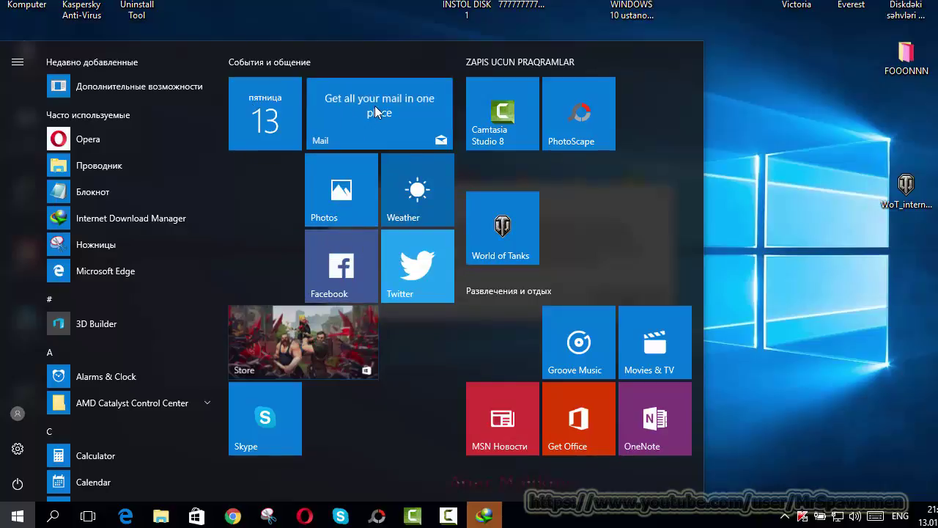
left_click(424, 126)
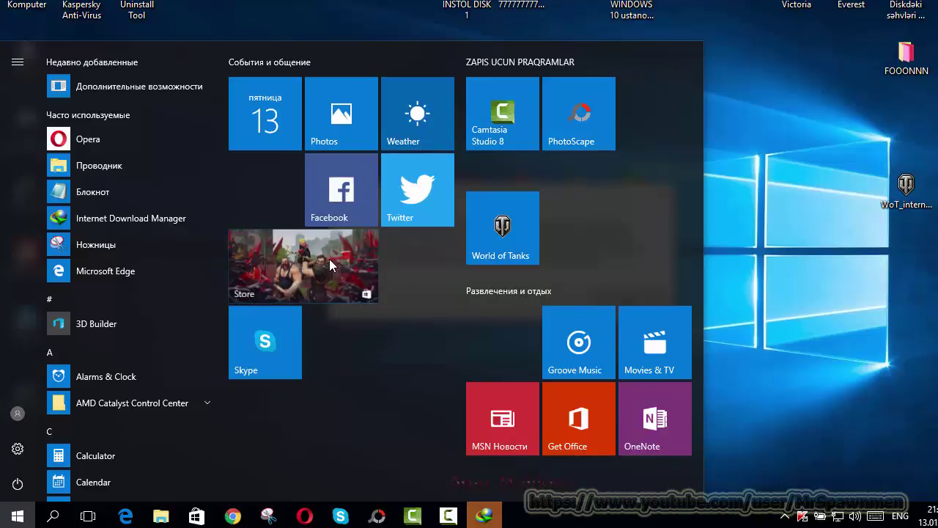
right_click(329, 259)
left_click(377, 275)
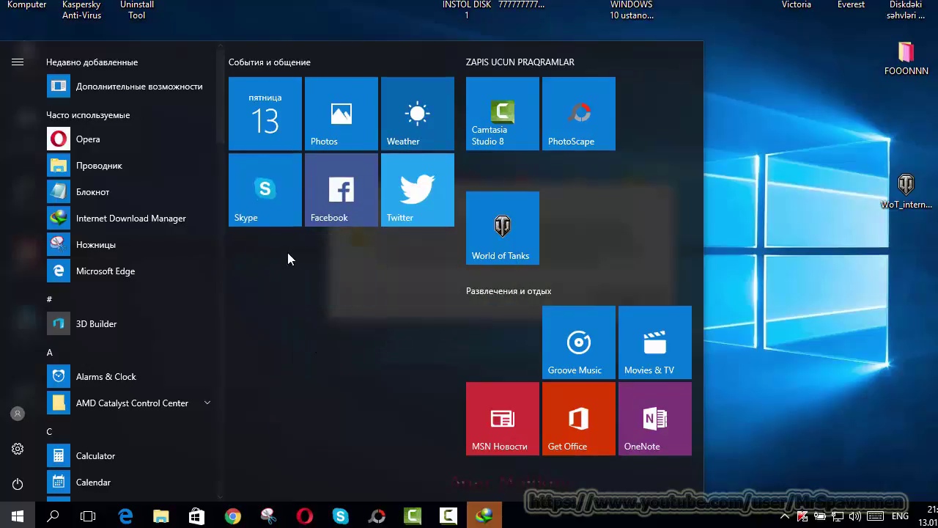